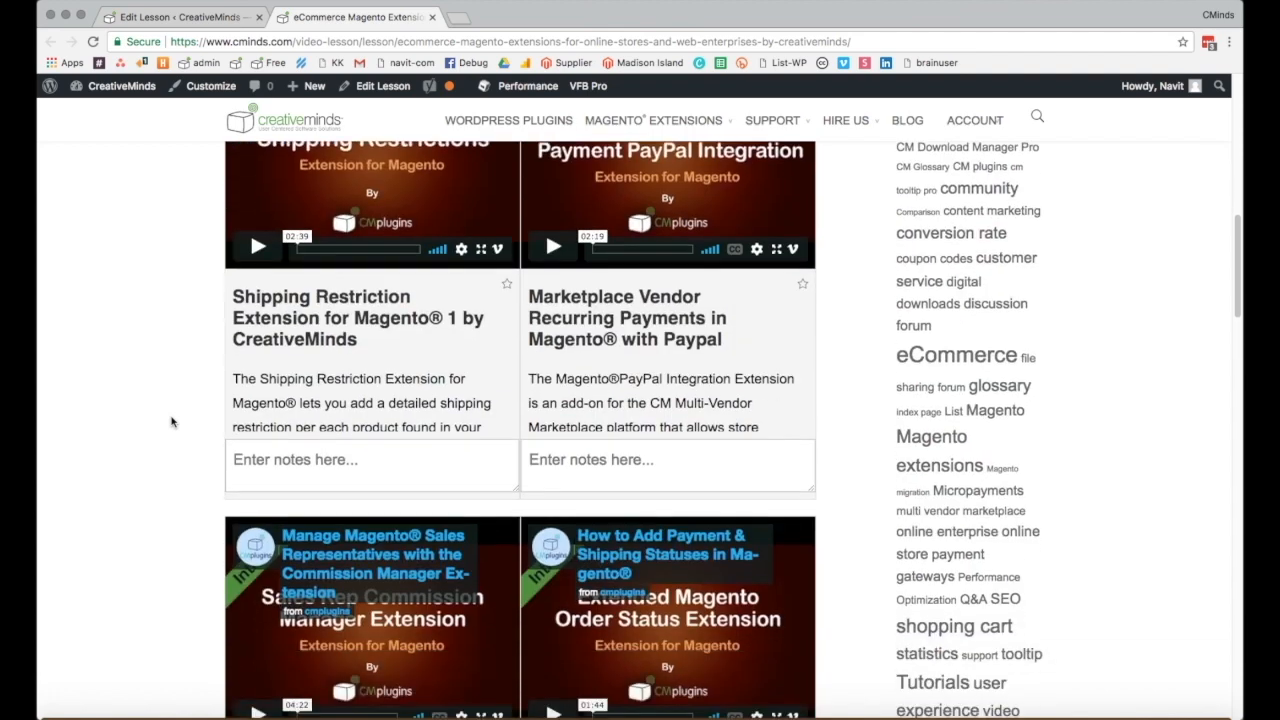
Step: Play the "Manage Magento Sales Representatives with the Commission Manager Extension" video on the lesson page
click(256, 551)
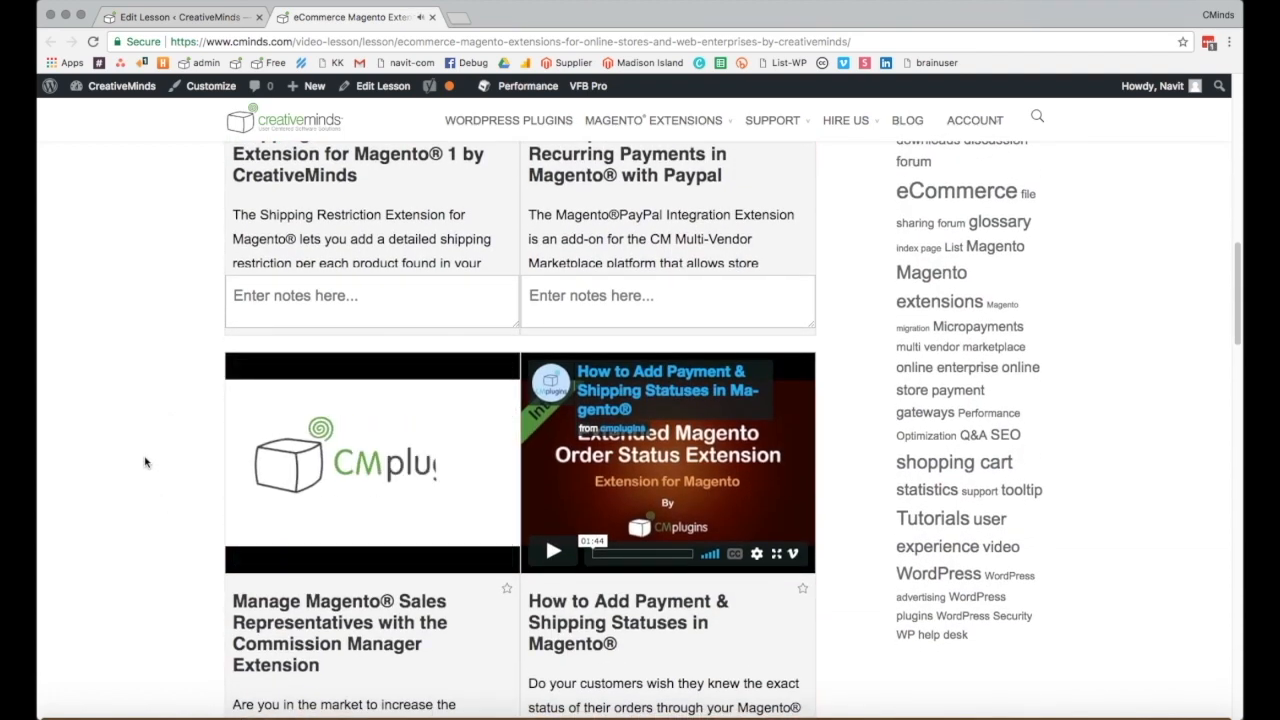
scroll(189, 537, down, 5)
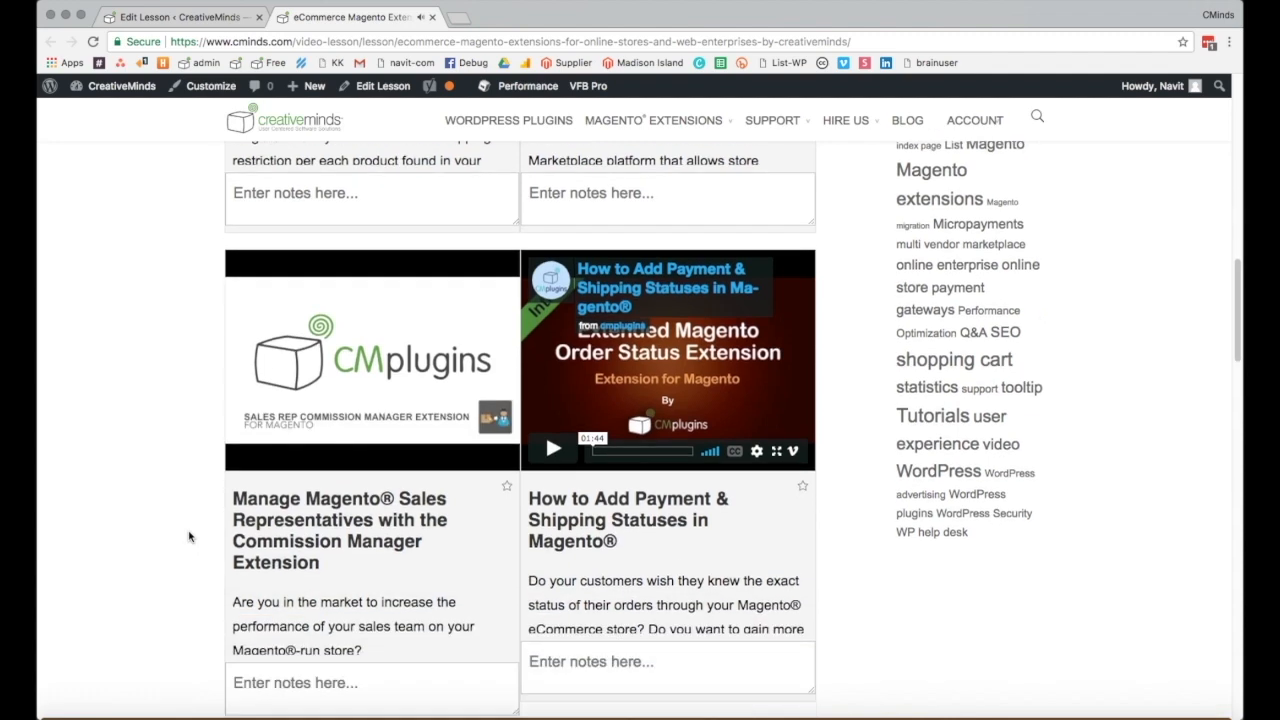
Step: Enter the note "This is a great resouc" under the Magento Marketplace Extension 1.3 - New Features! video
scroll(189, 537, down, 5)
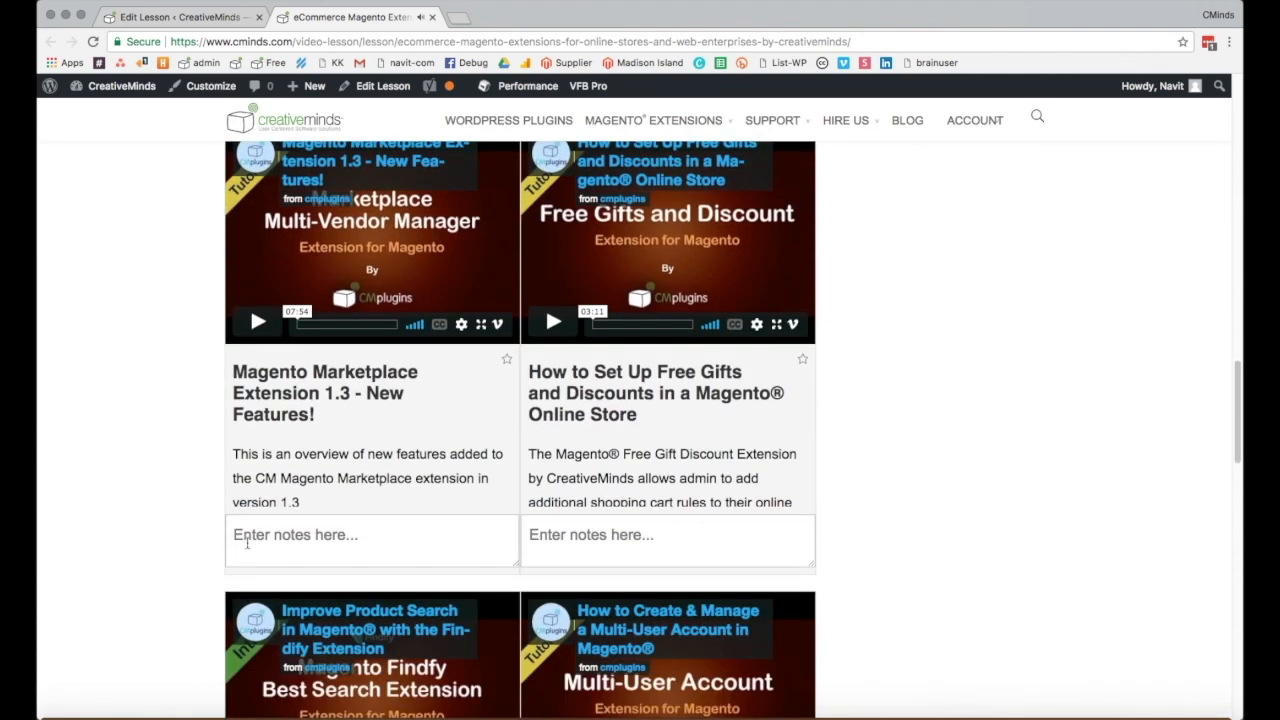
click(247, 543)
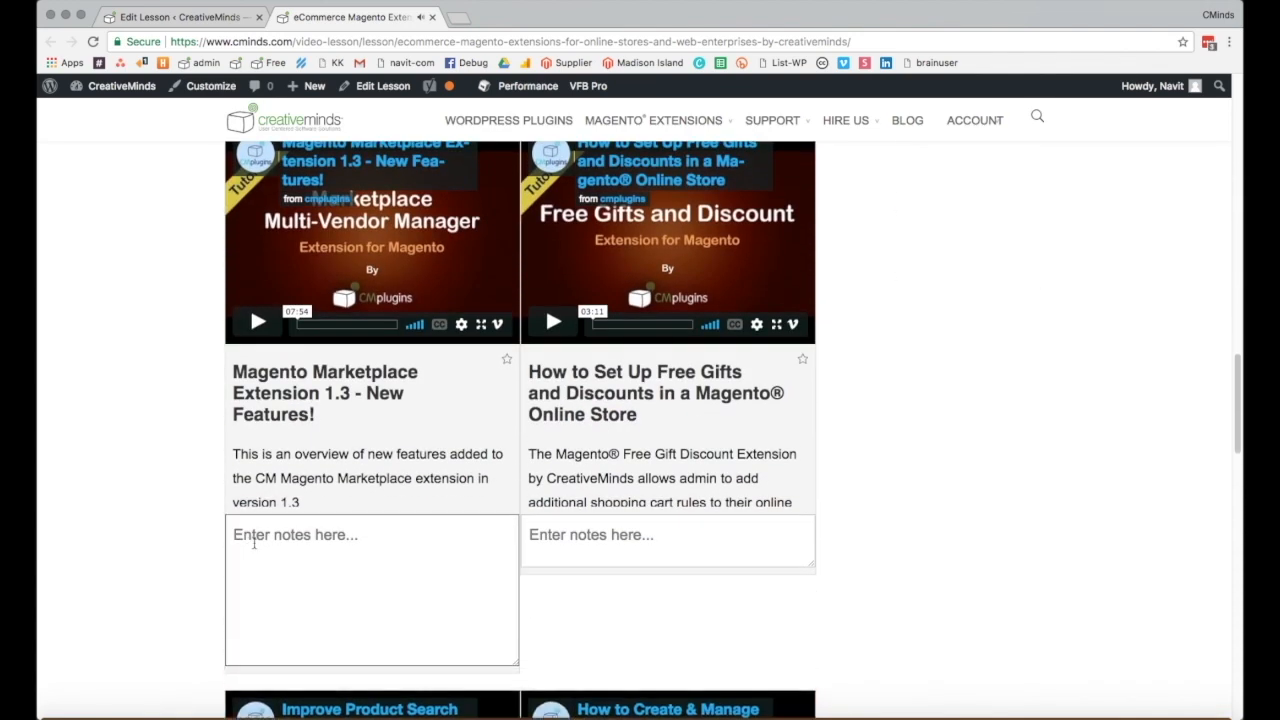
text(This is a great resouc)
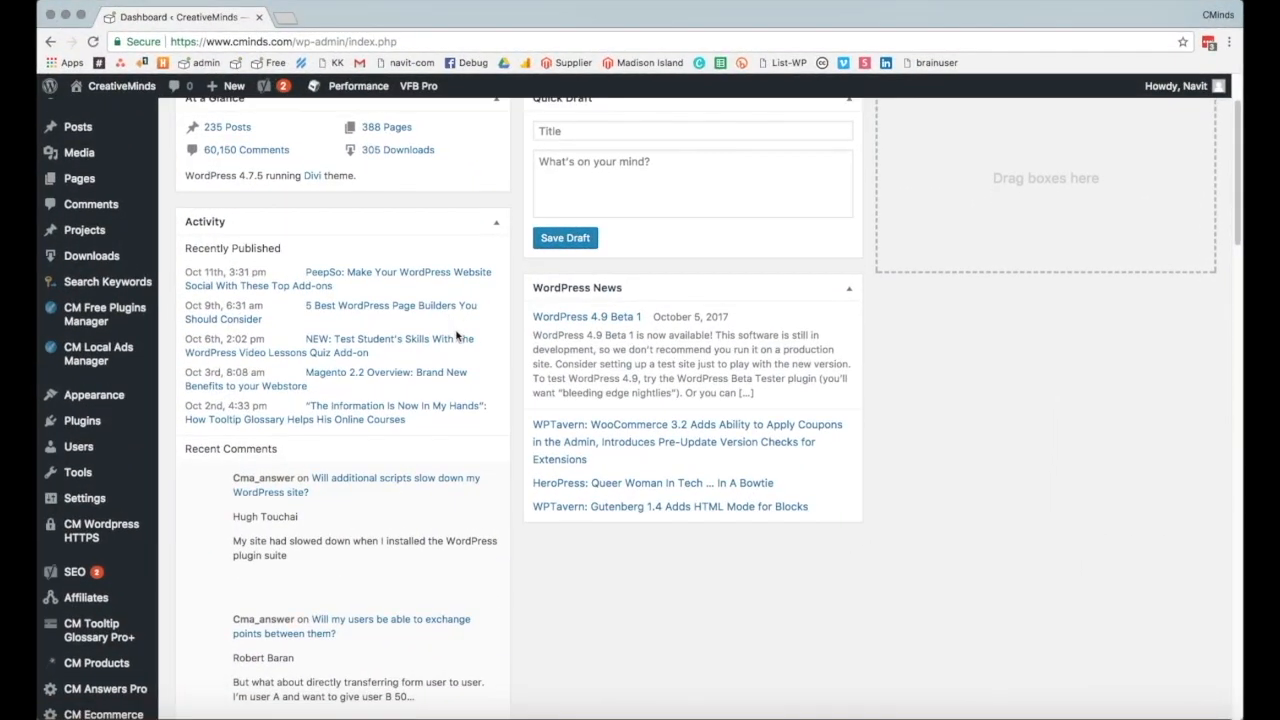
Step: Open the Import Videos page of CM Video Lesson Manager Pro in the site's admin area
scroll(456, 333, down, 5)
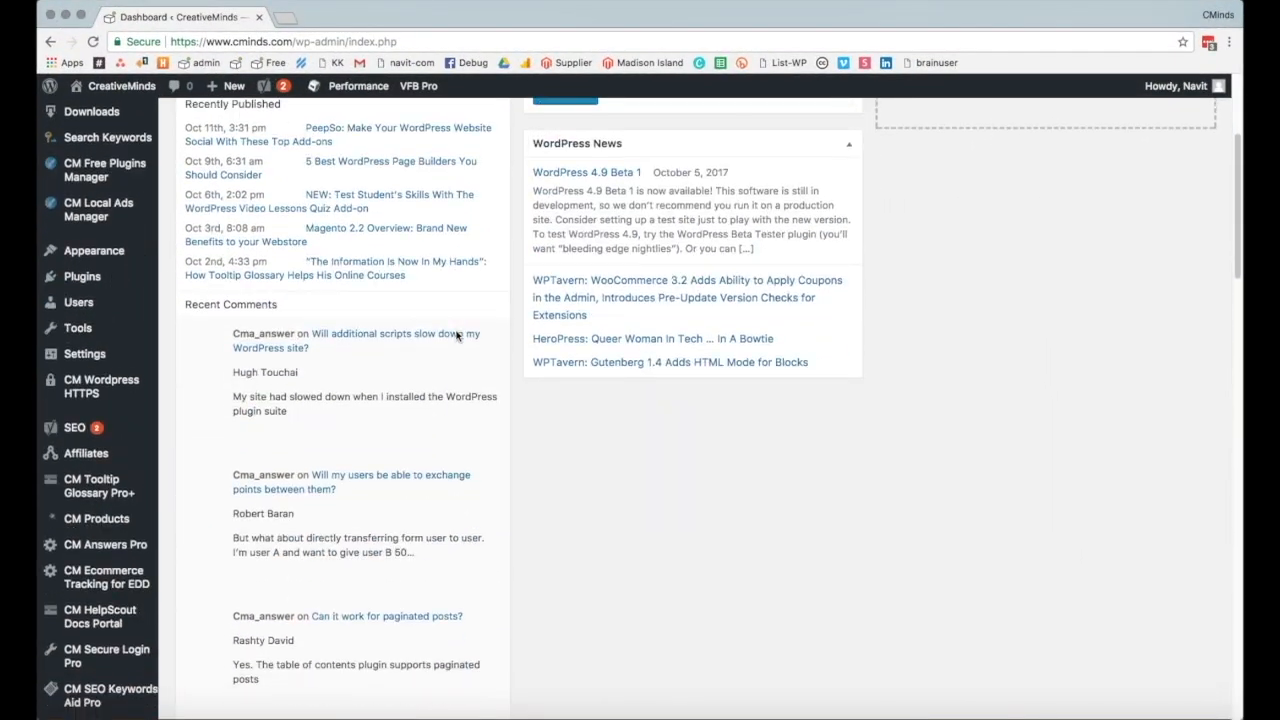
scroll(456, 335, down, 1)
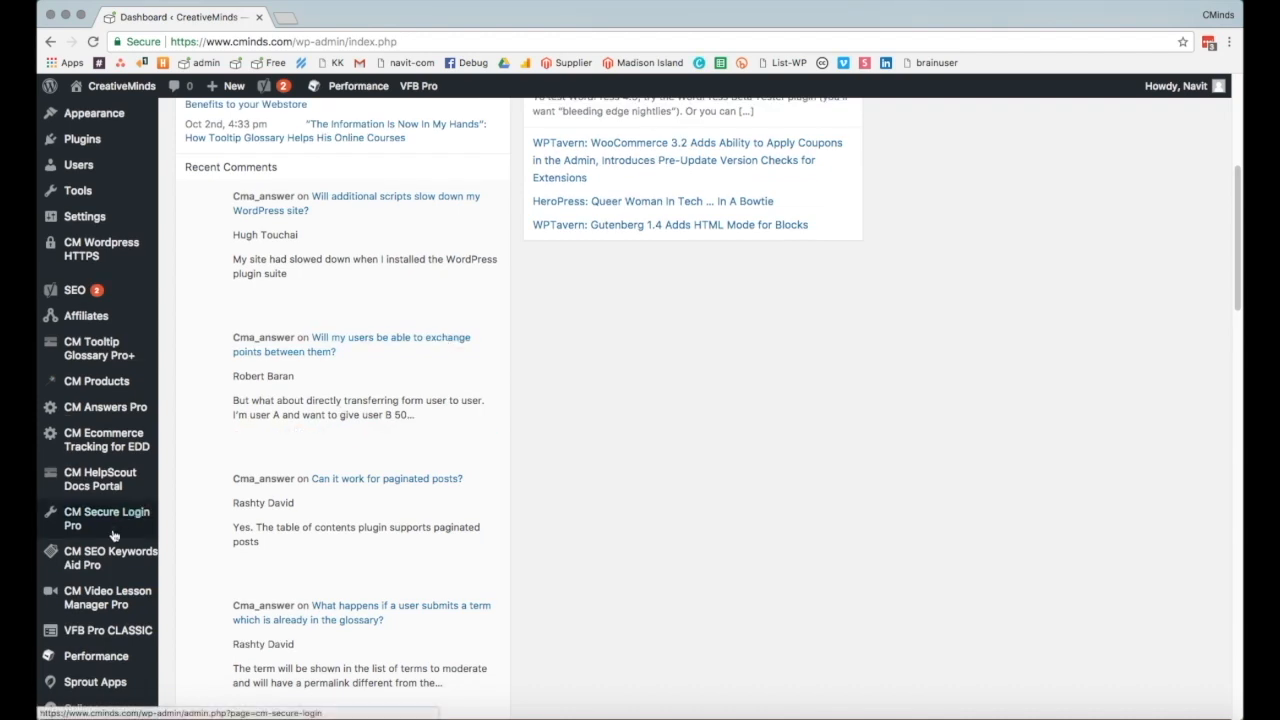
mouse_move(110, 607)
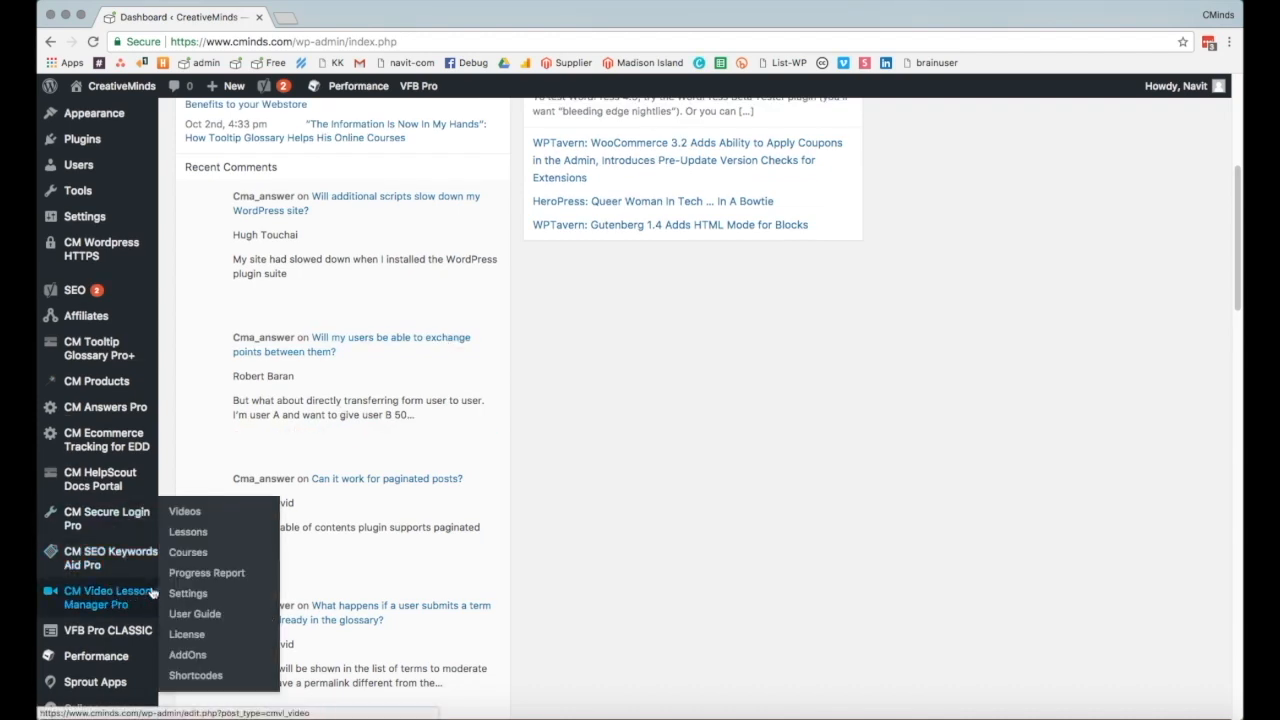
click(185, 511)
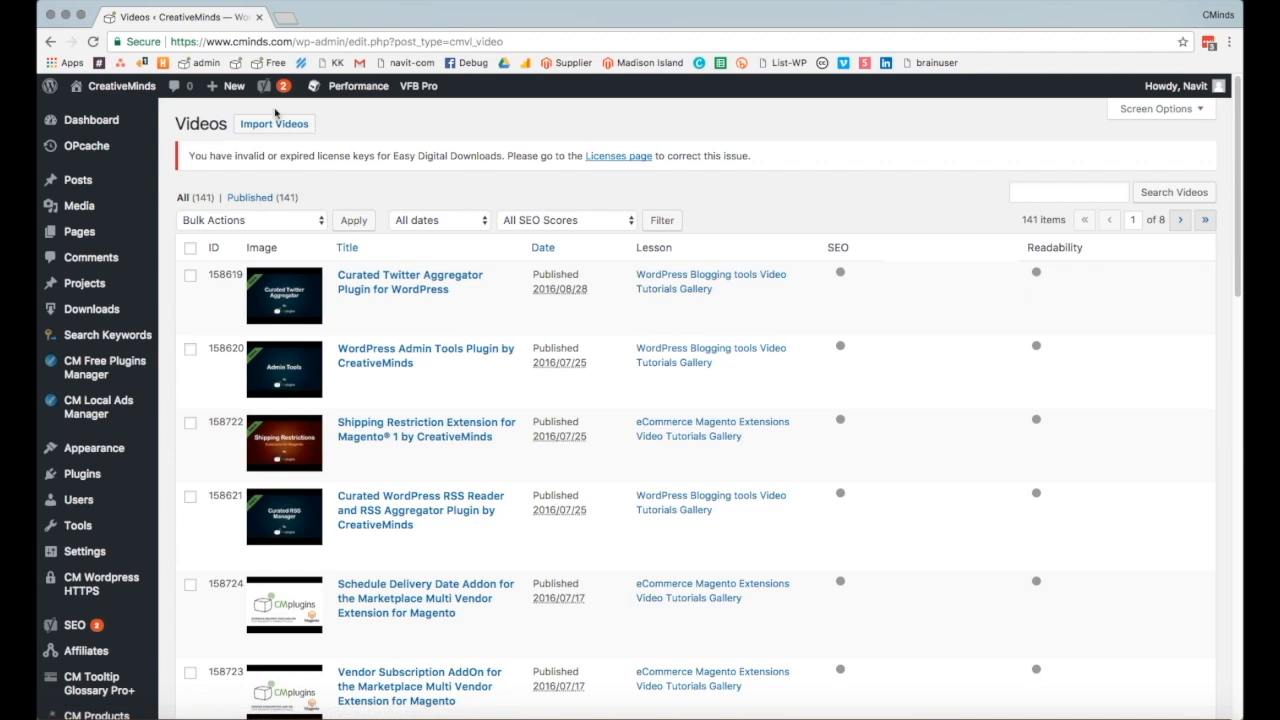
click(311, 124)
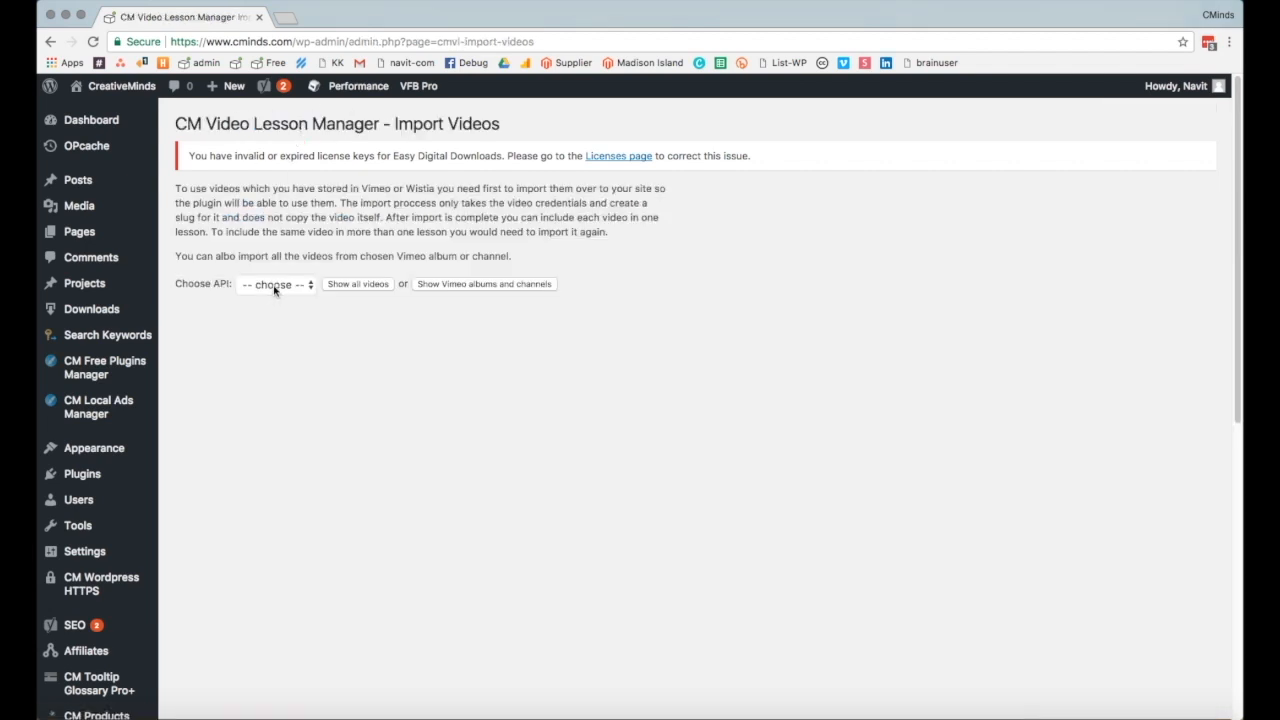
Step: Choose Vimeo as the API and show all of its videos for import
click(275, 287)
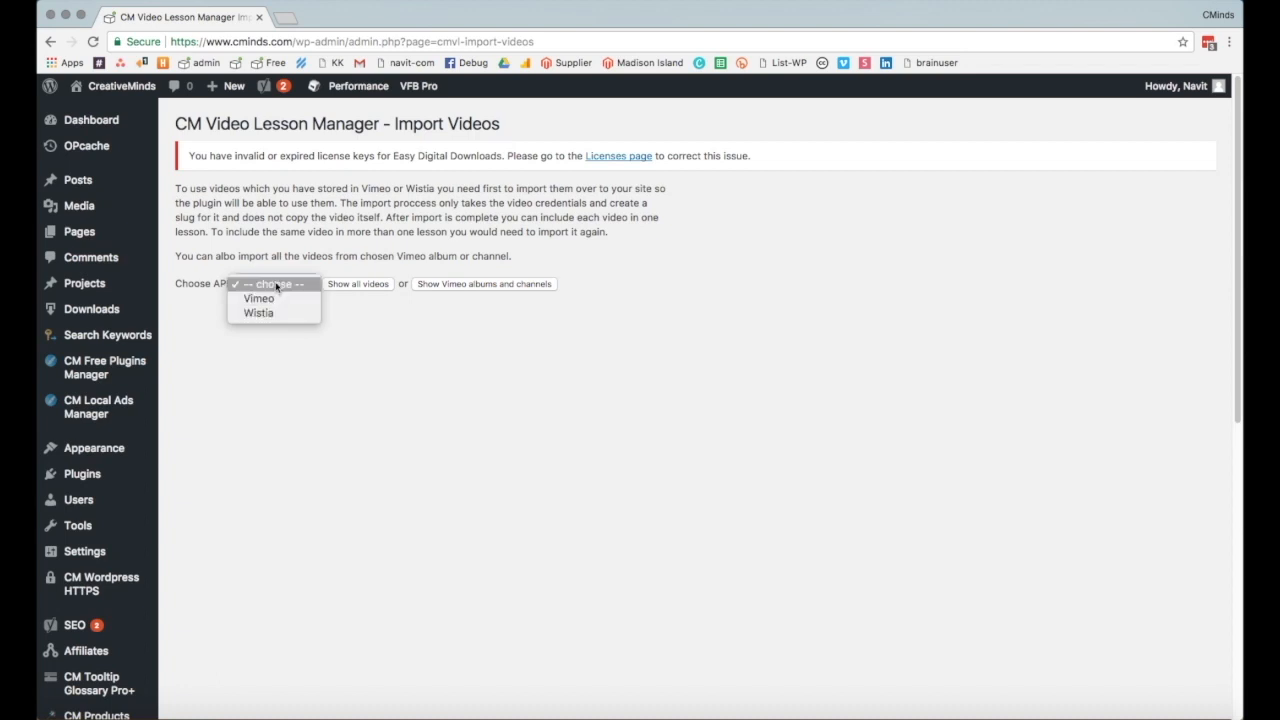
click(276, 284)
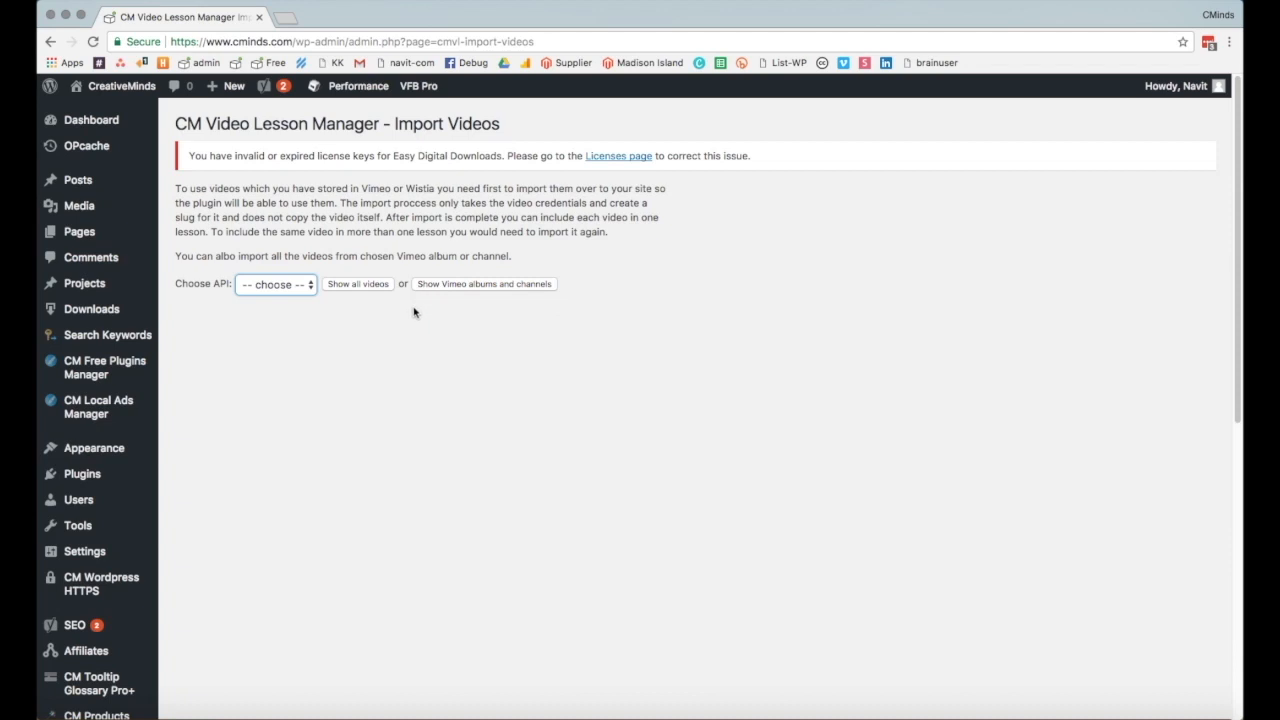
click(268, 284)
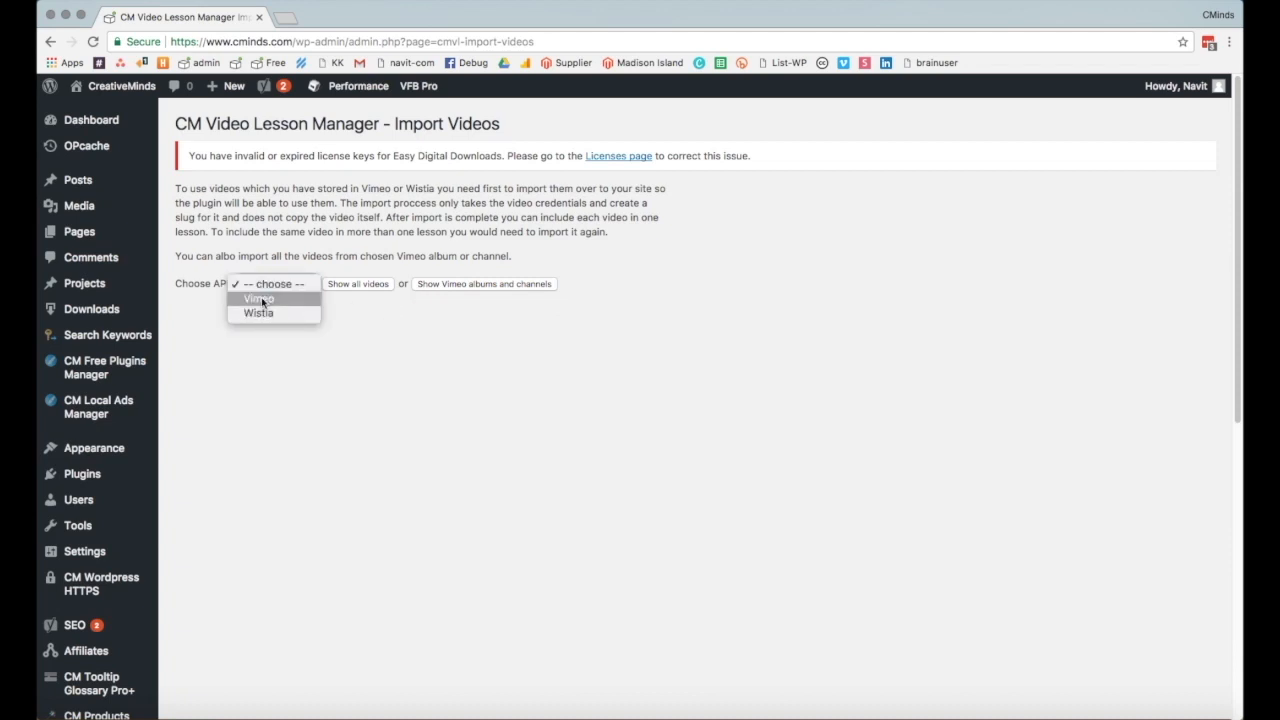
click(260, 299)
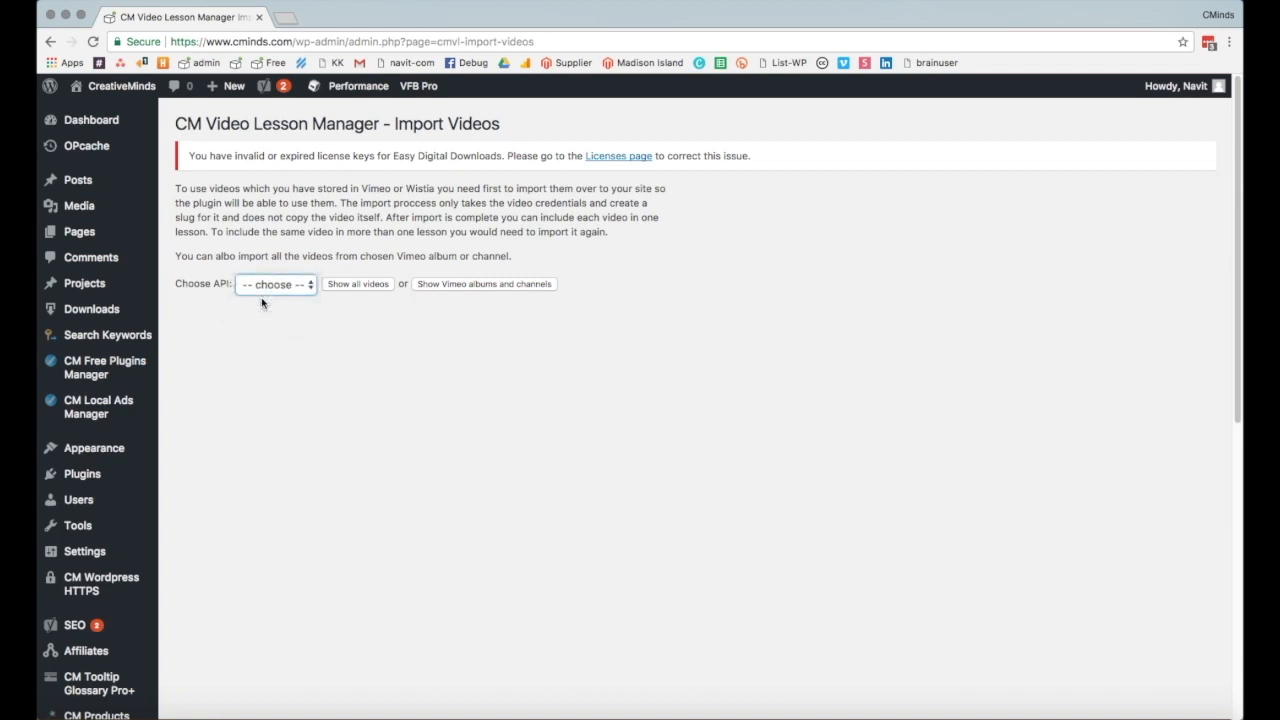
click(362, 284)
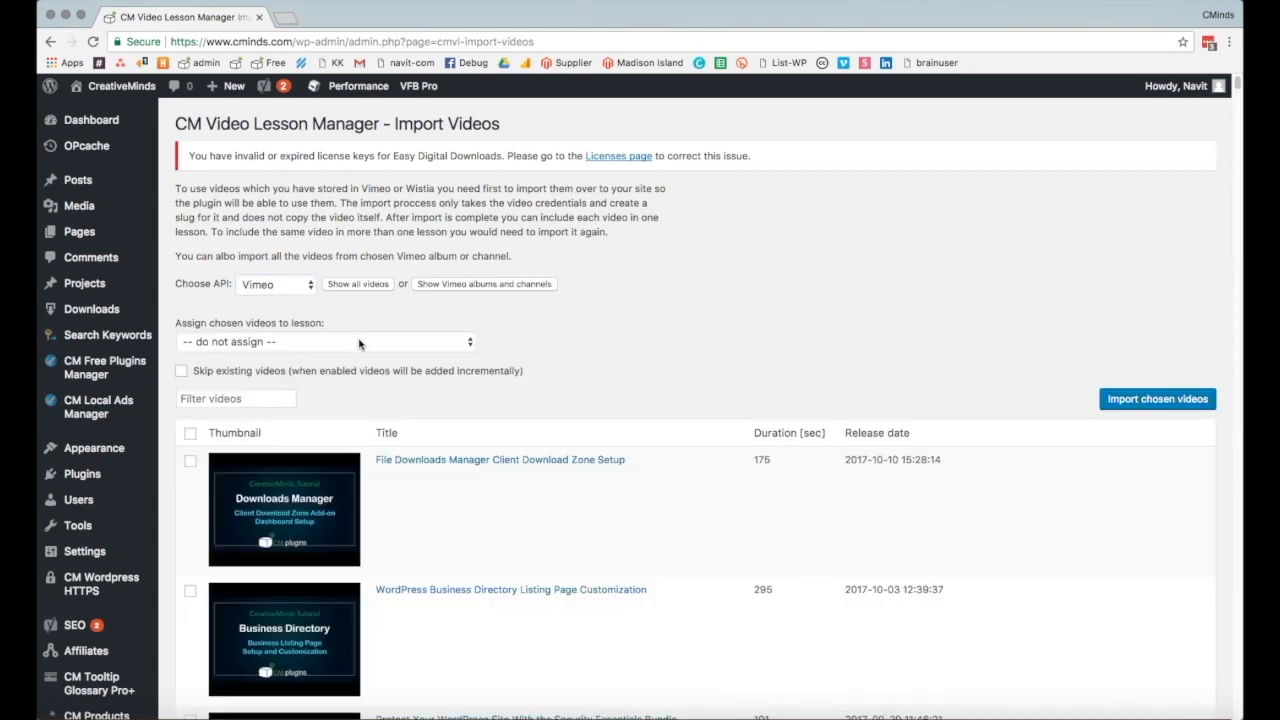
Step: Select the videos File Downloads Manager Client Download Zone Setup, Protect Your WordPress Site With the Security Essentials Bundle, and Business Directory Index Page Setup and Customization
scroll(360, 344, down, 5)
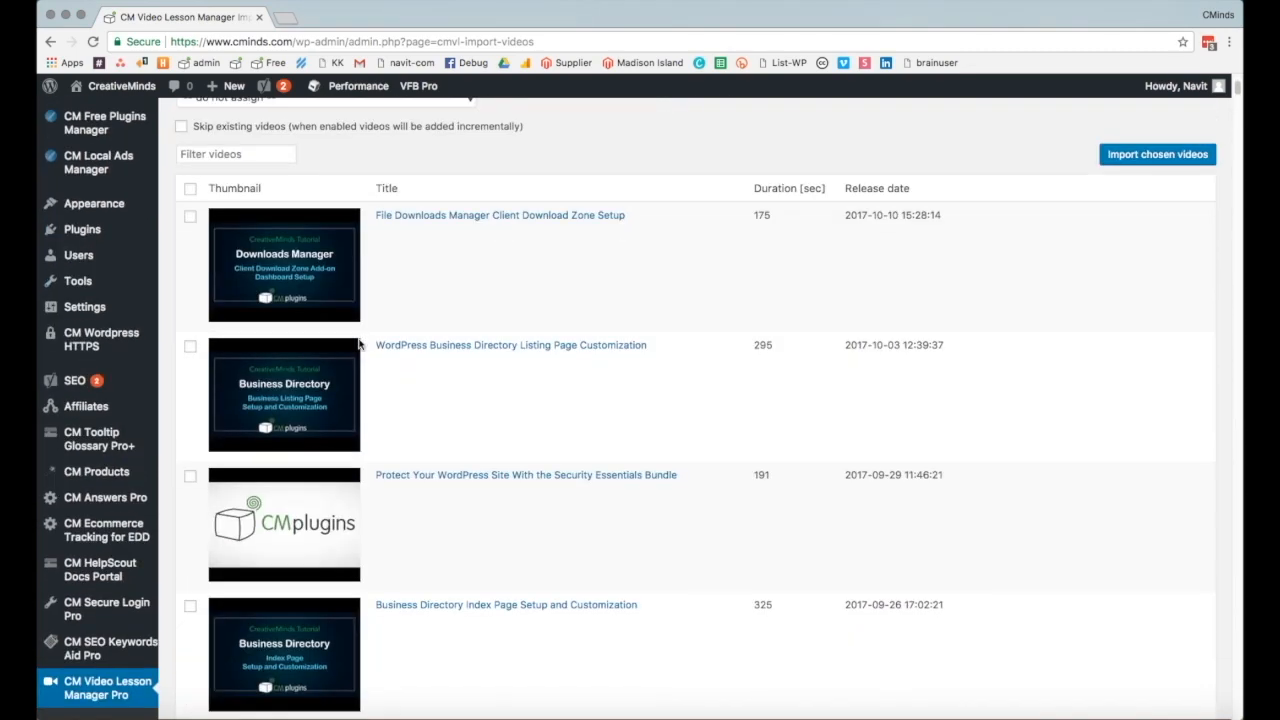
scroll(360, 344, down, 6)
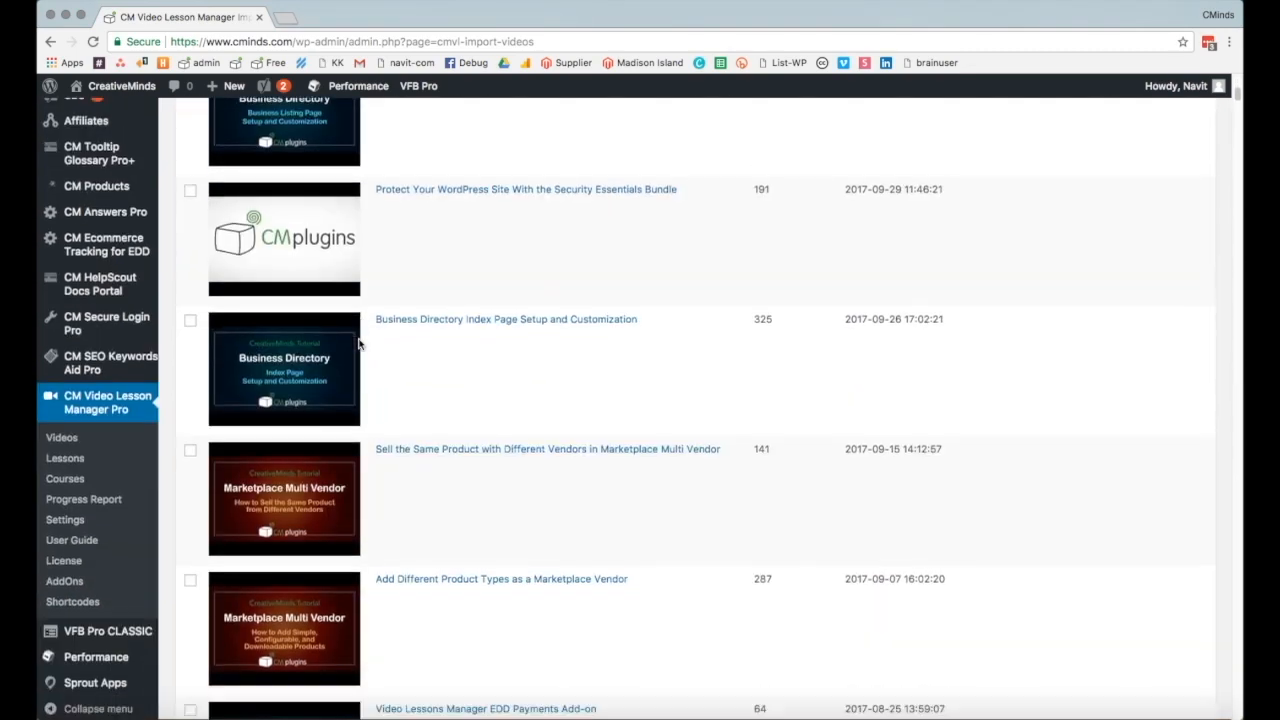
scroll(360, 344, down, 1)
scroll(360, 344, up, 8)
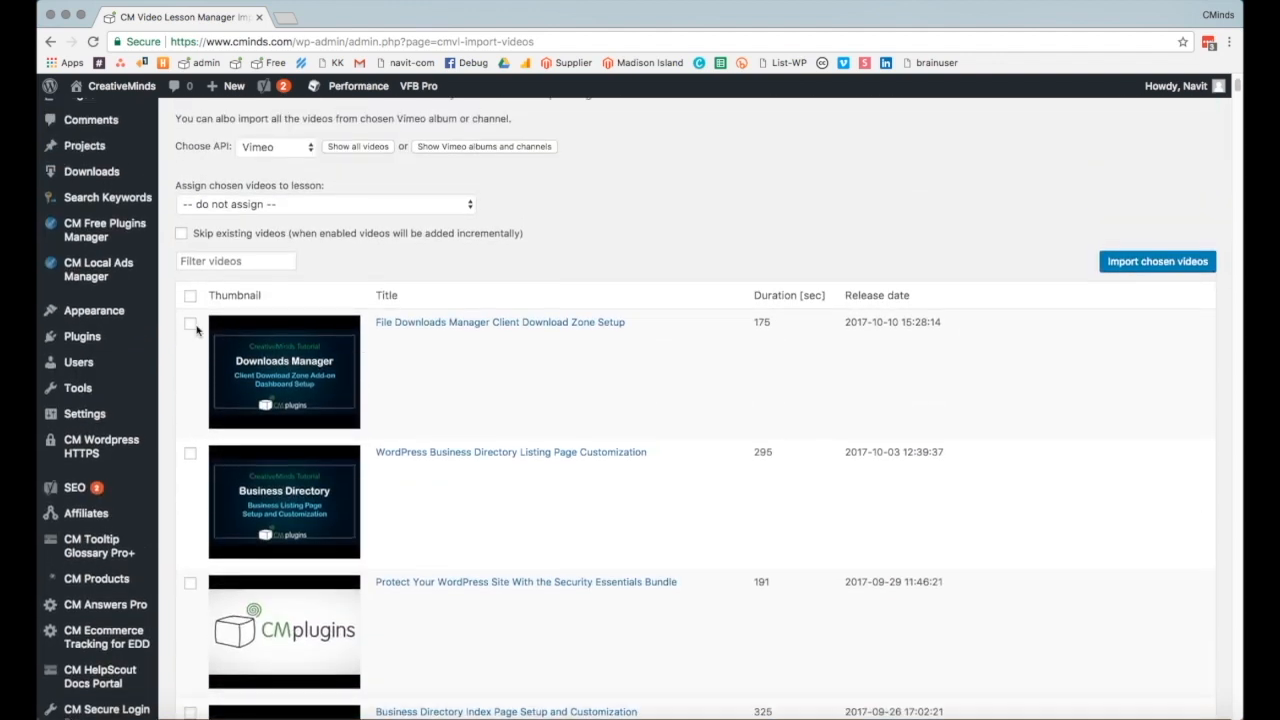
click(190, 324)
click(190, 583)
scroll(192, 600, down, 2)
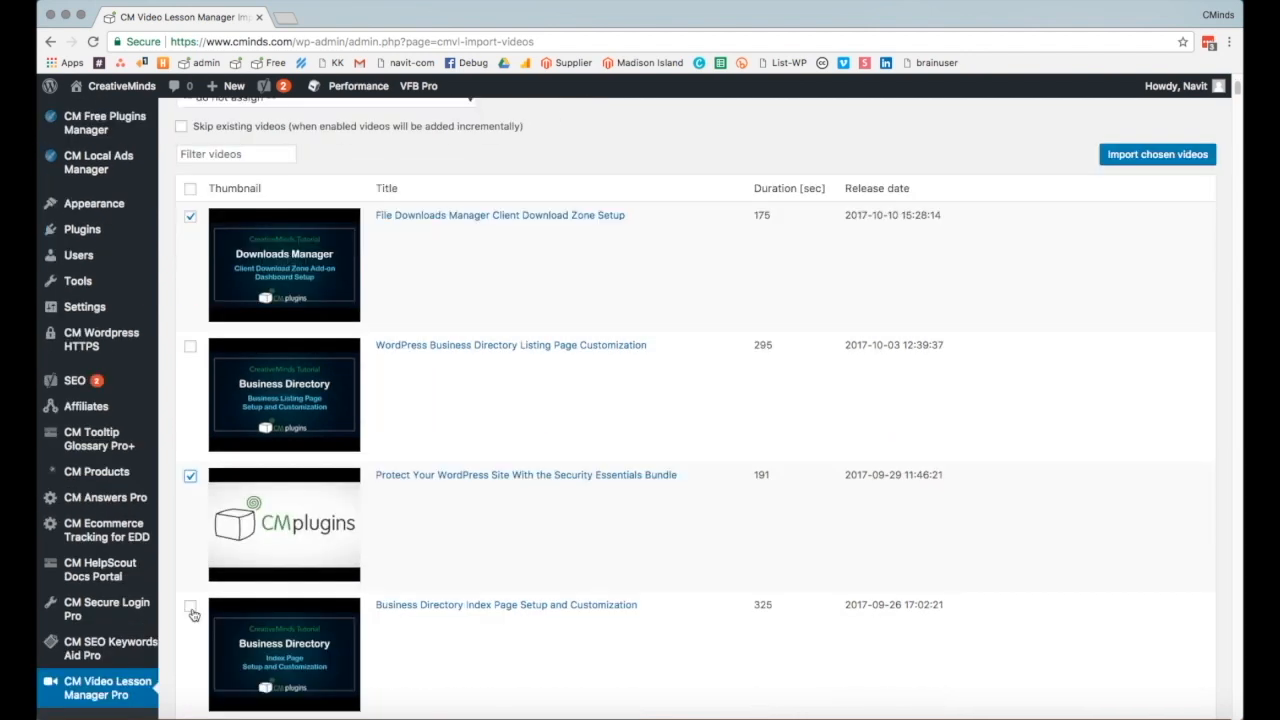
click(191, 606)
Step: Assign the chosen videos to the CreativeMinds General Support Videos lesson
scroll(237, 254, up, 4)
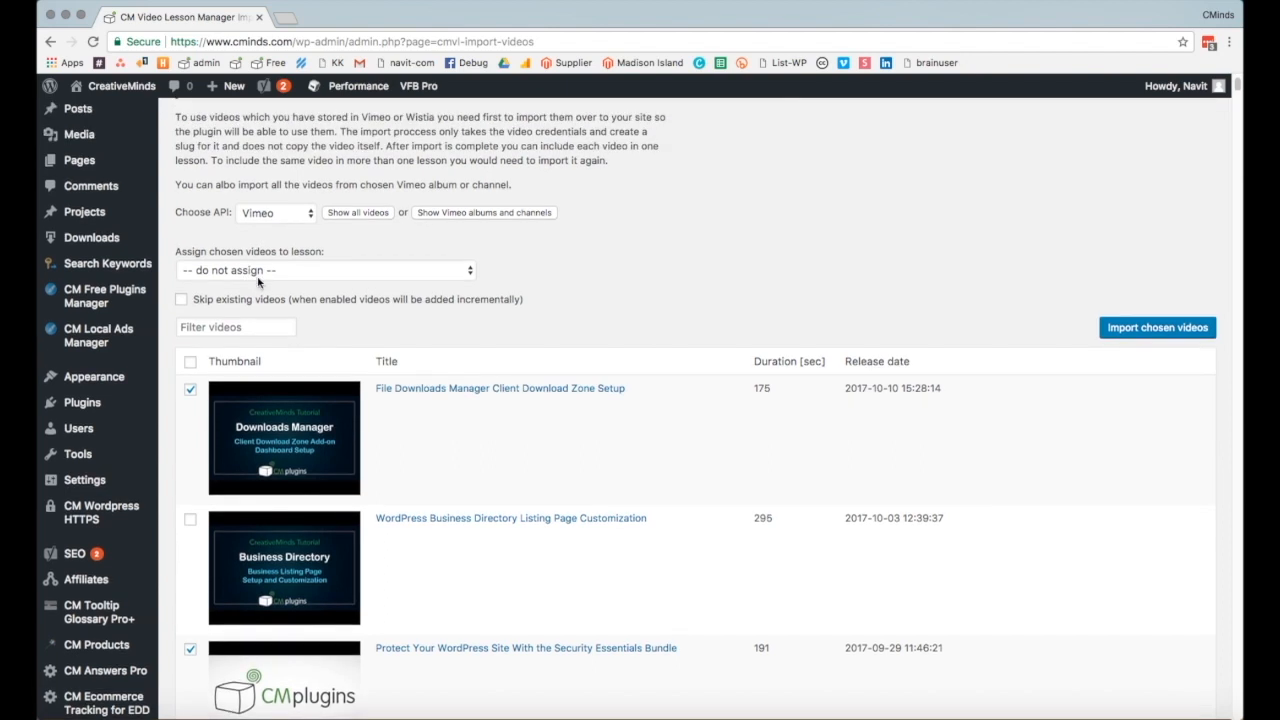
click(259, 275)
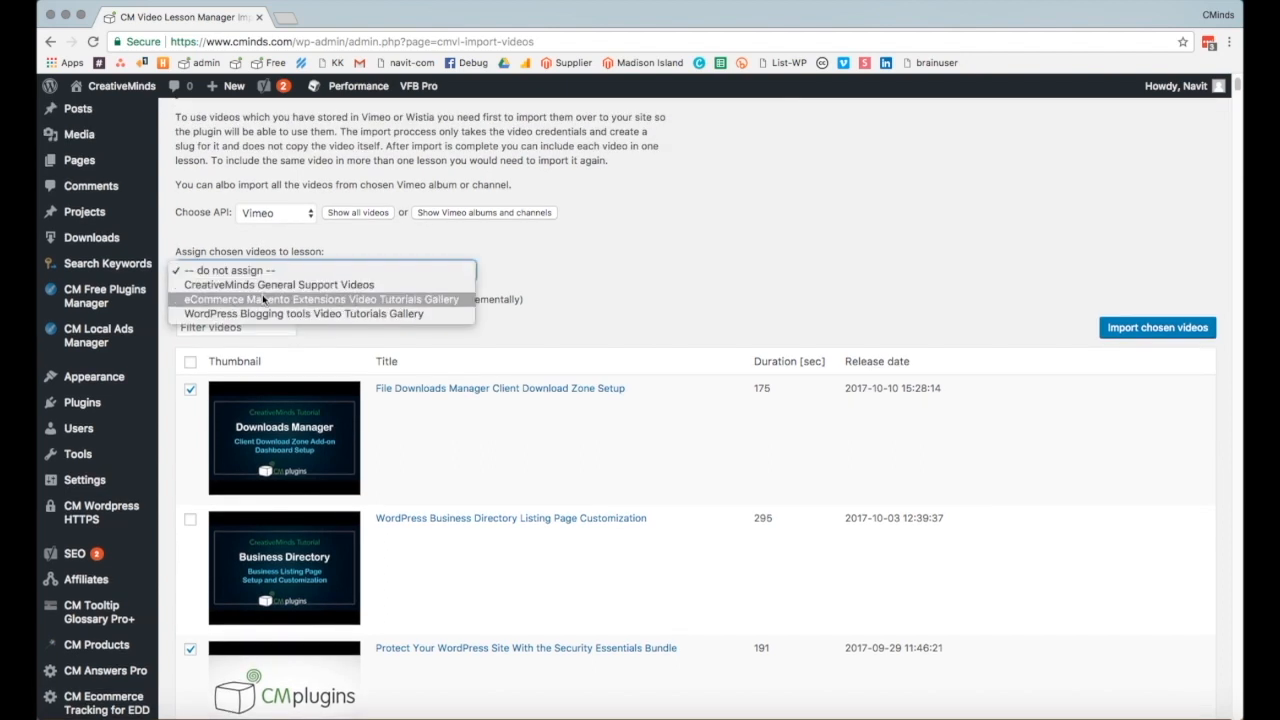
click(266, 290)
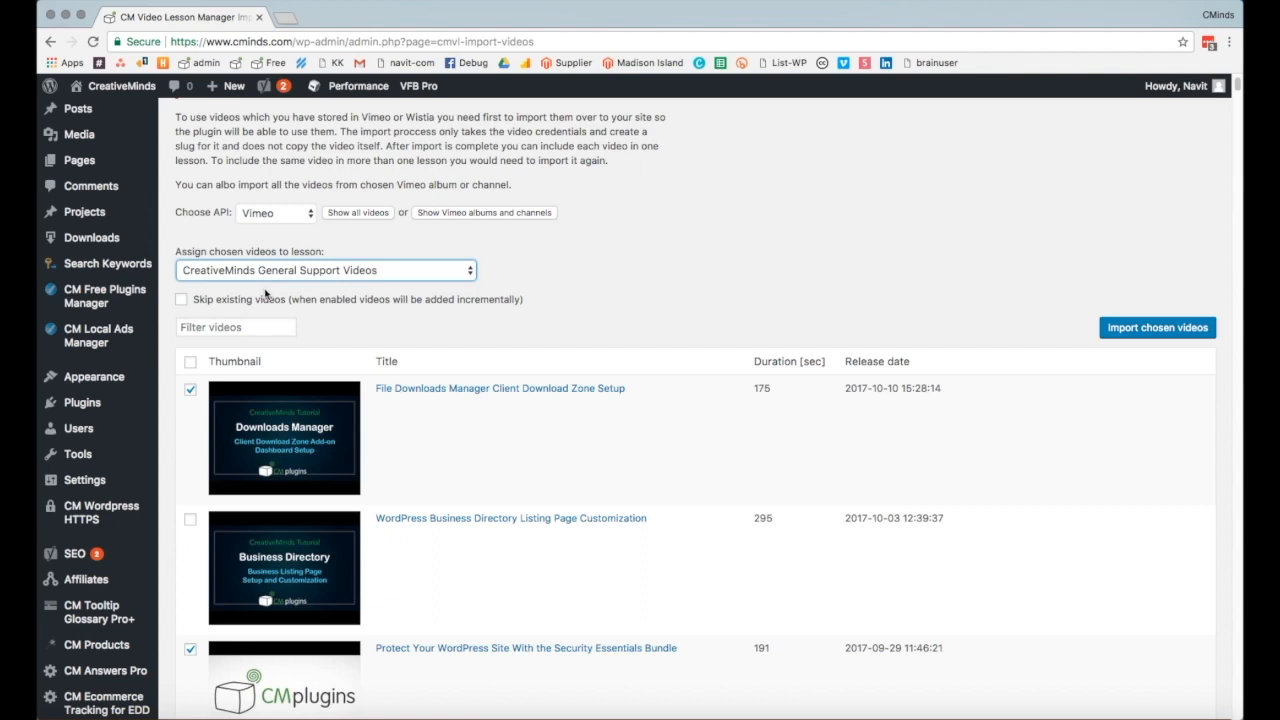
Step: Filter the video list by "Business Direc" and import the chosen videos
click(242, 327)
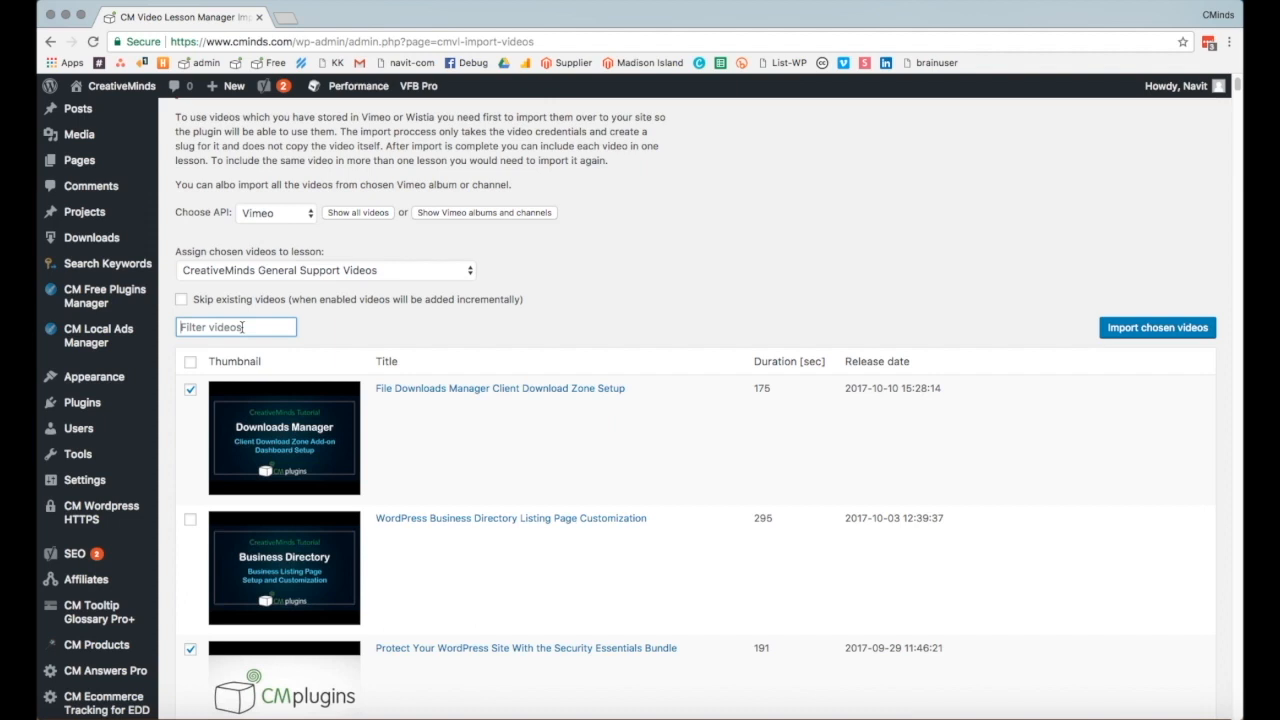
text(B)
key(BackSpace)
key(BackSpace)
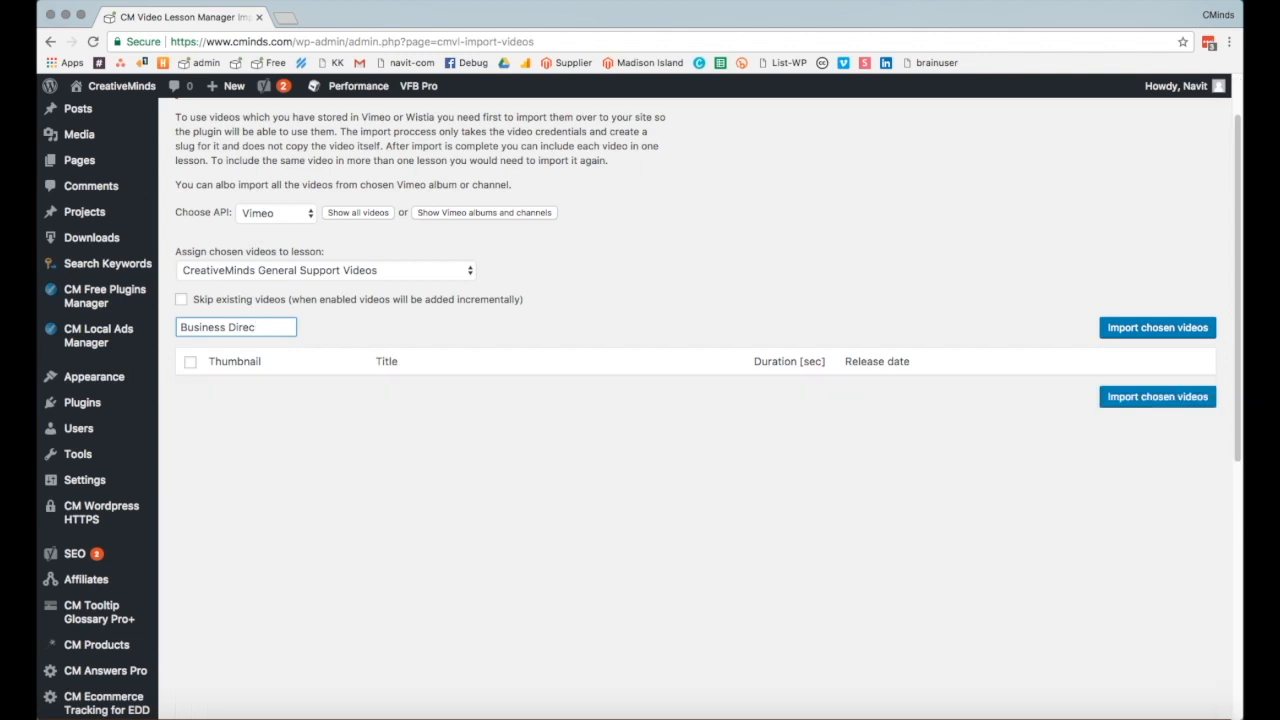
key(Return)
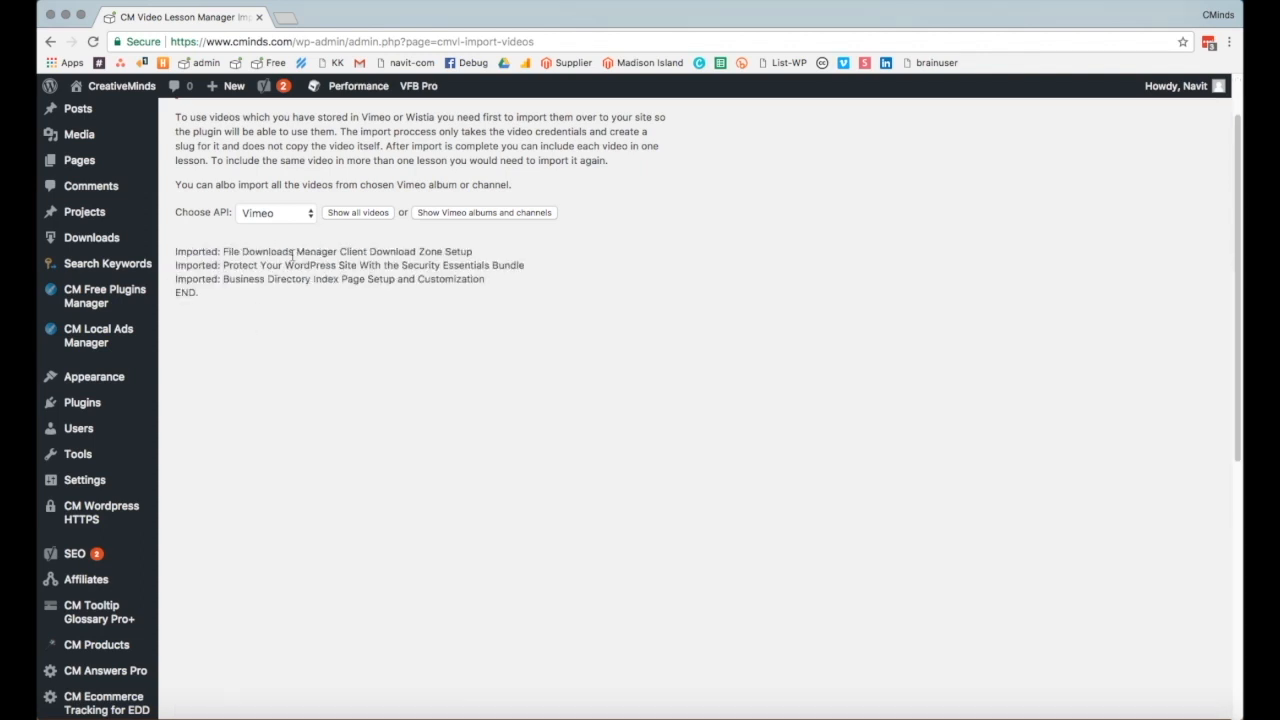
Step: Keep Vimeo as the API, show its albums and channels, and look through those available for import
click(308, 216)
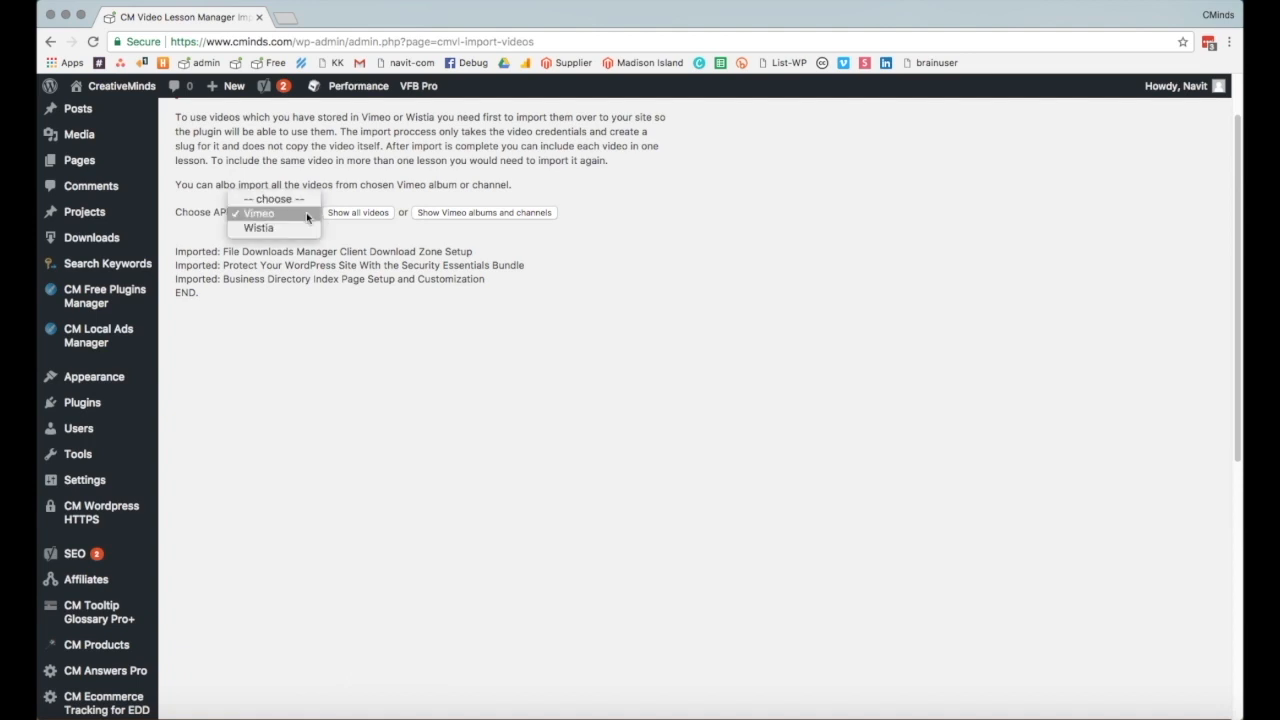
click(306, 212)
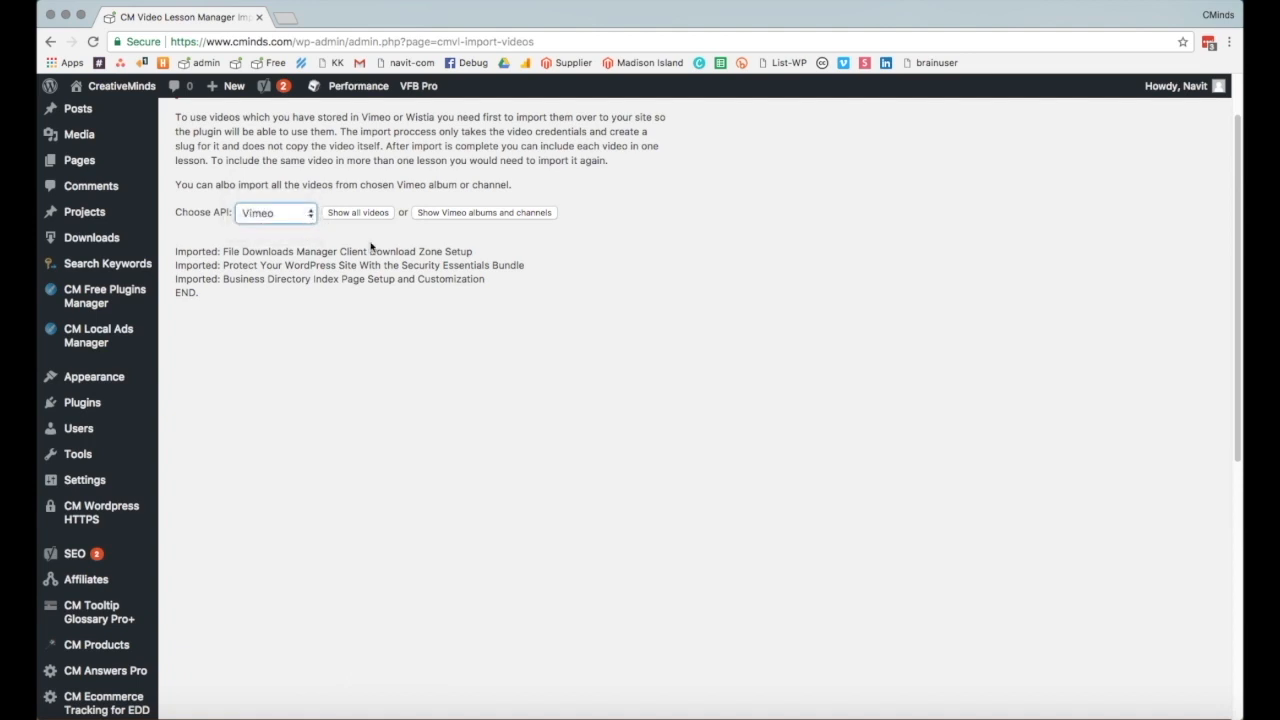
click(460, 215)
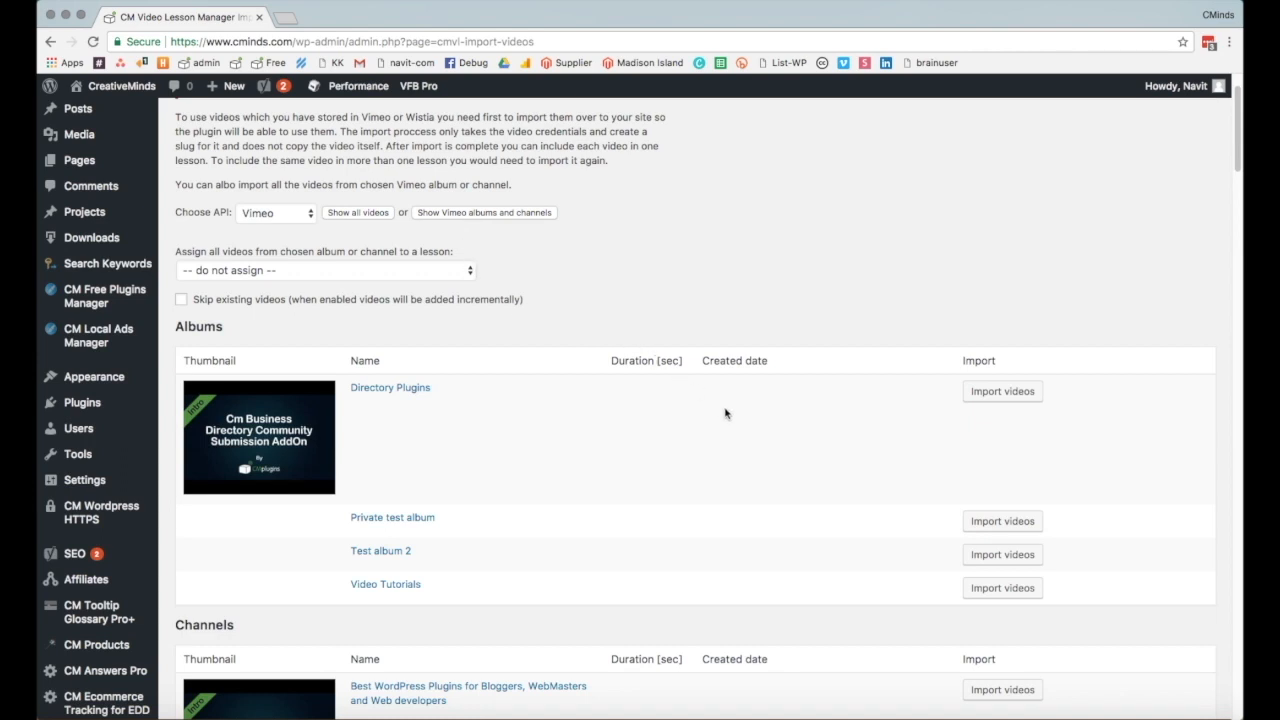
scroll(726, 413, down, 5)
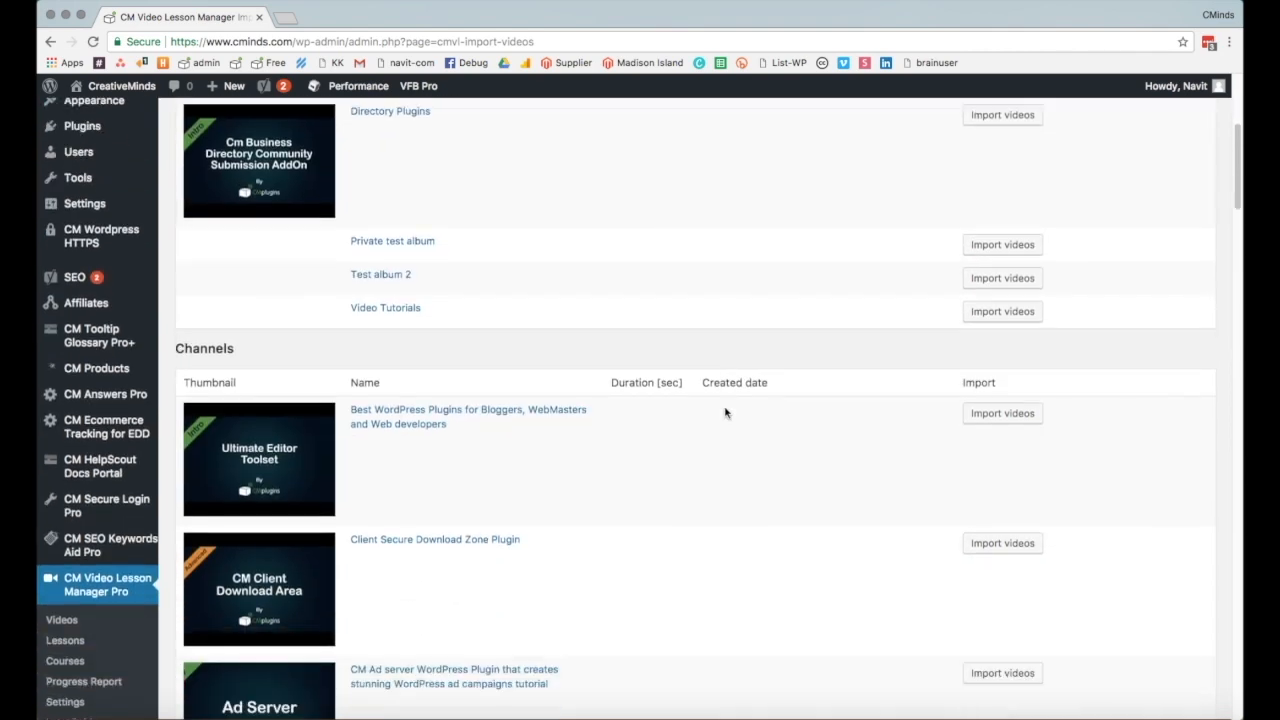
scroll(726, 413, down, 10)
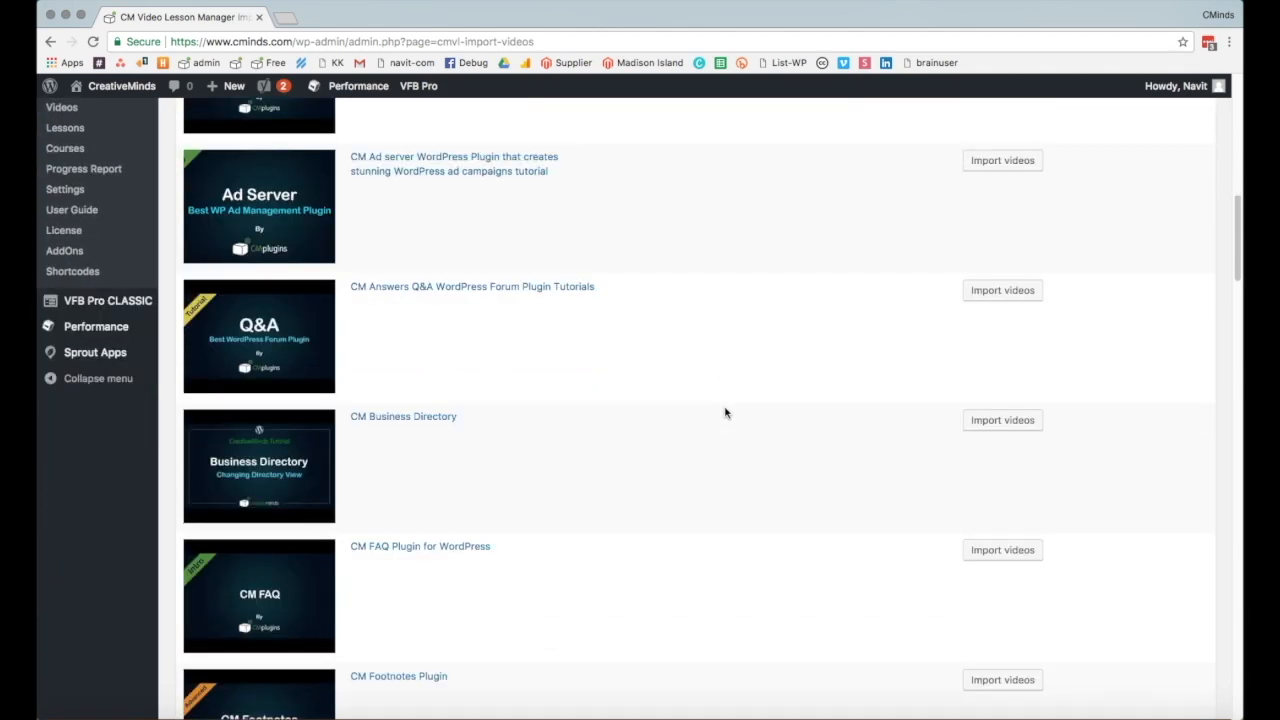
scroll(726, 413, up, 12)
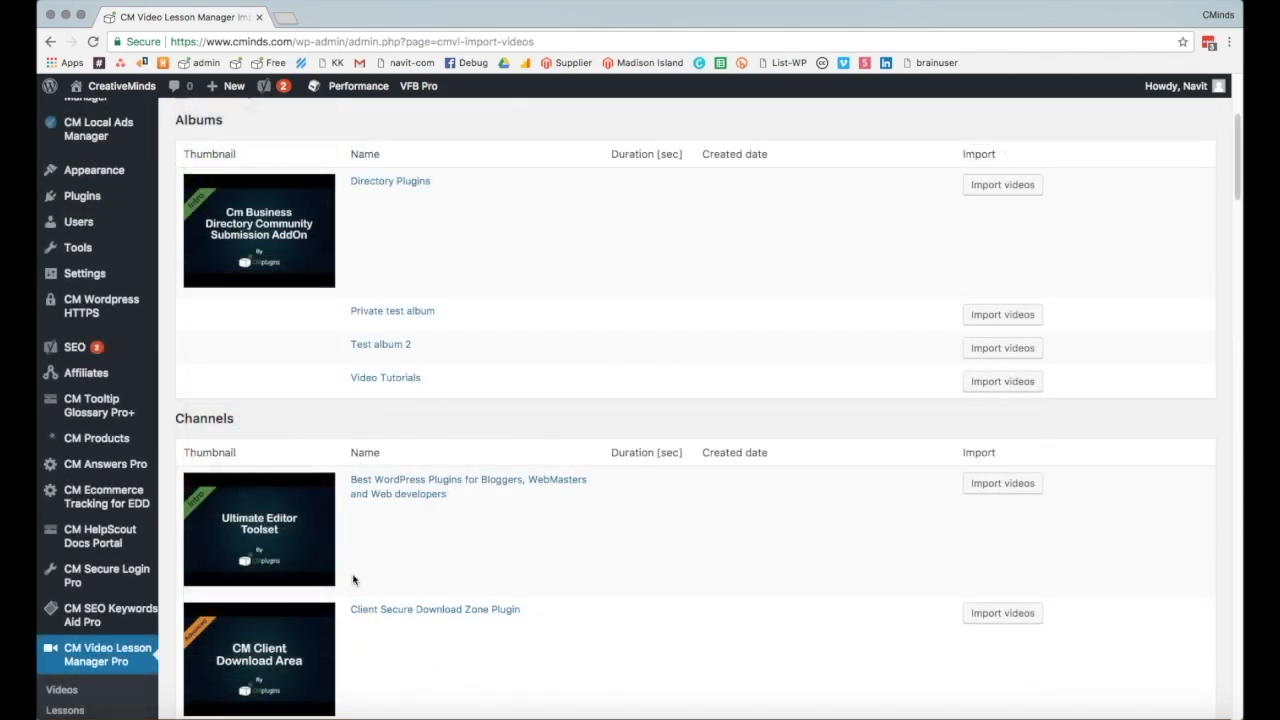
scroll(516, 492, down, 5)
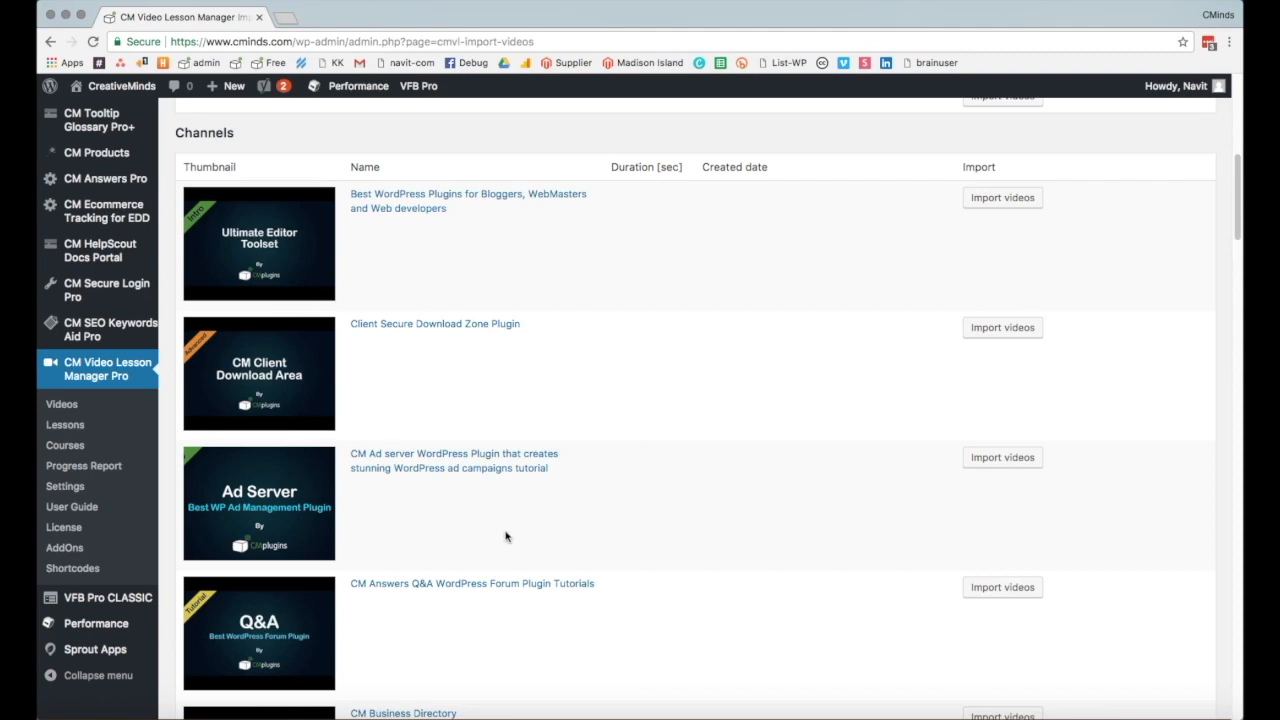
scroll(505, 537, down, 4)
Step: Open the eCommerce Magento Extensions Video Tutorials Gallery lesson for editing from the Lessons list
scroll(1010, 490, up, 4)
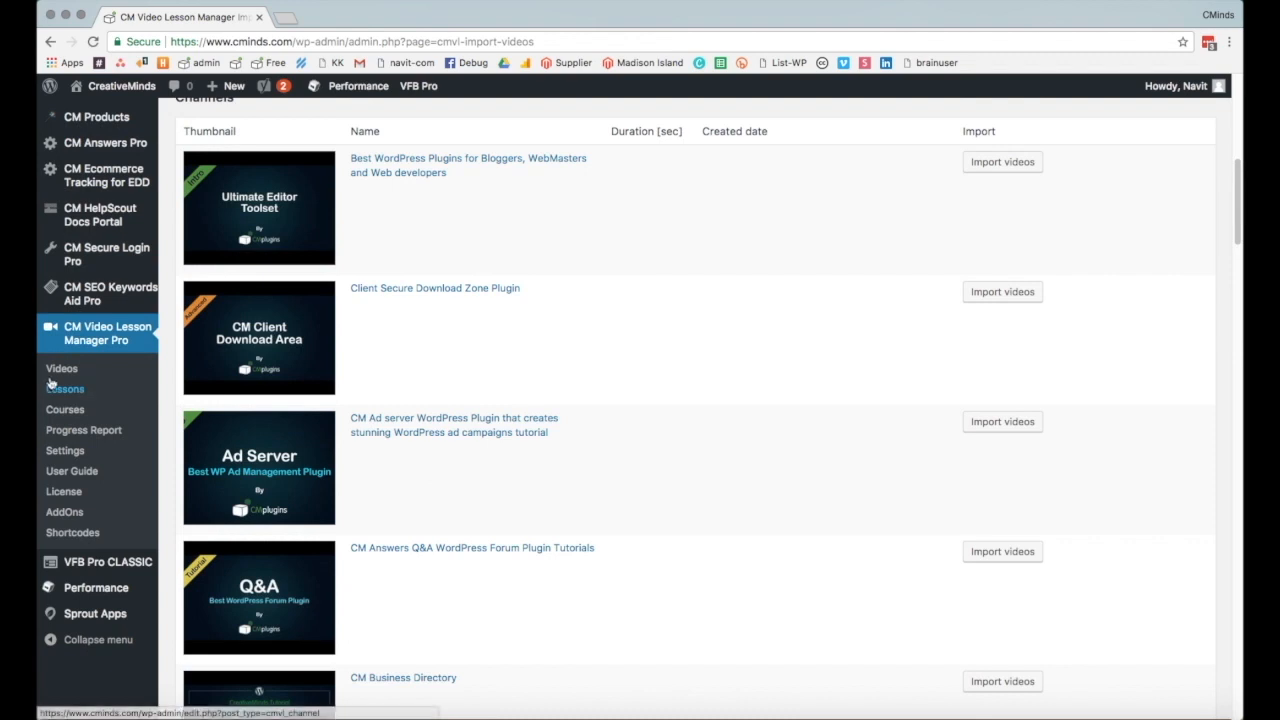
click(62, 388)
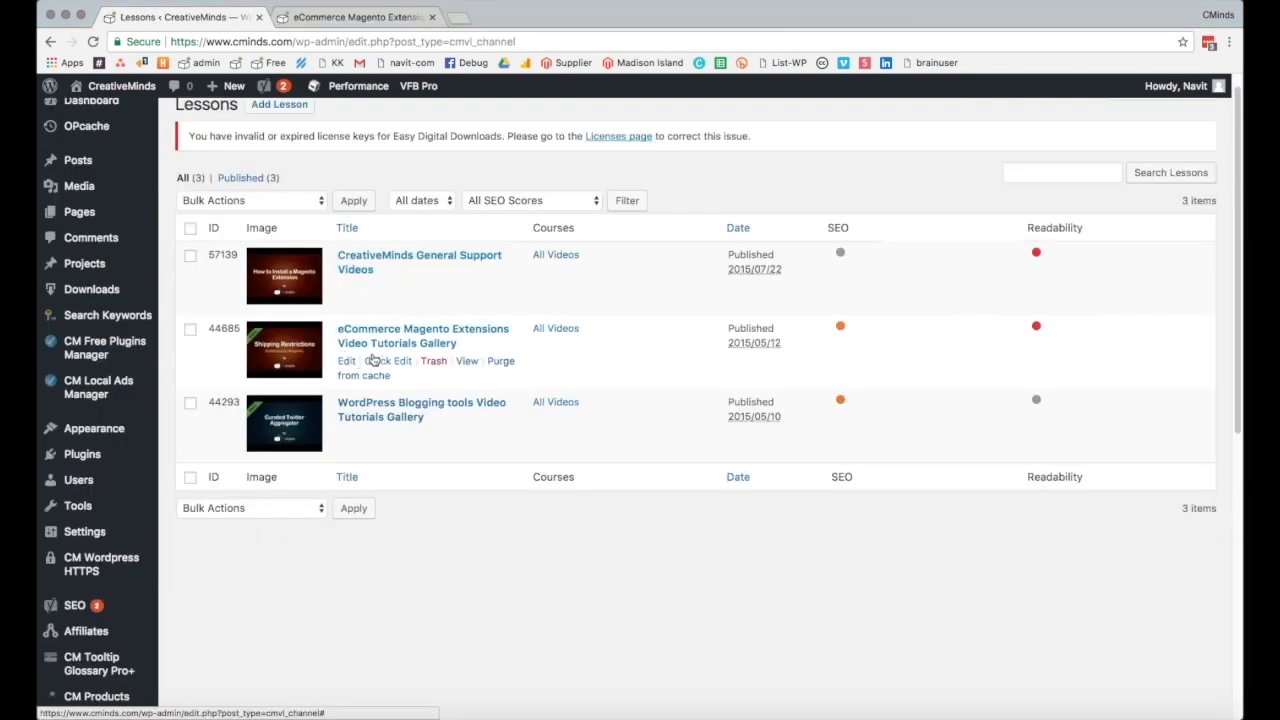
click(347, 362)
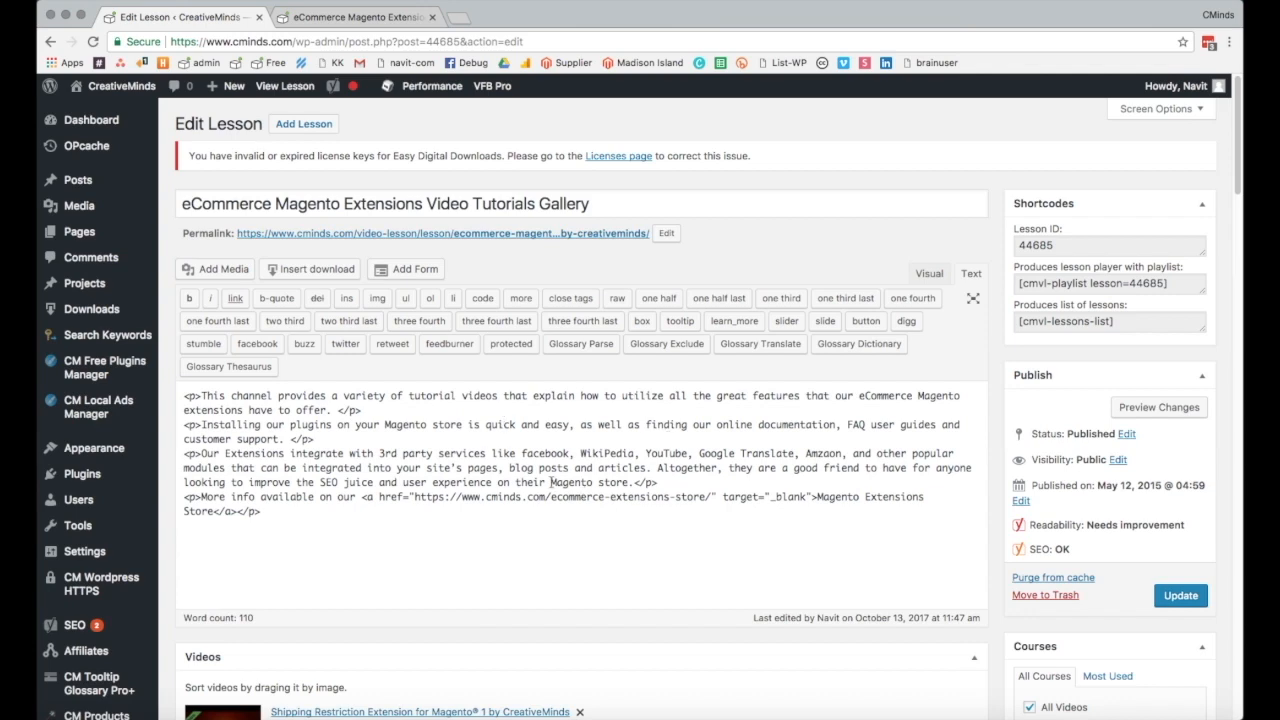
Step: Try to reorder the How to Add Payment & Shipping Statuses in Magento video within the lesson's video list
scroll(632, 482, down, 5)
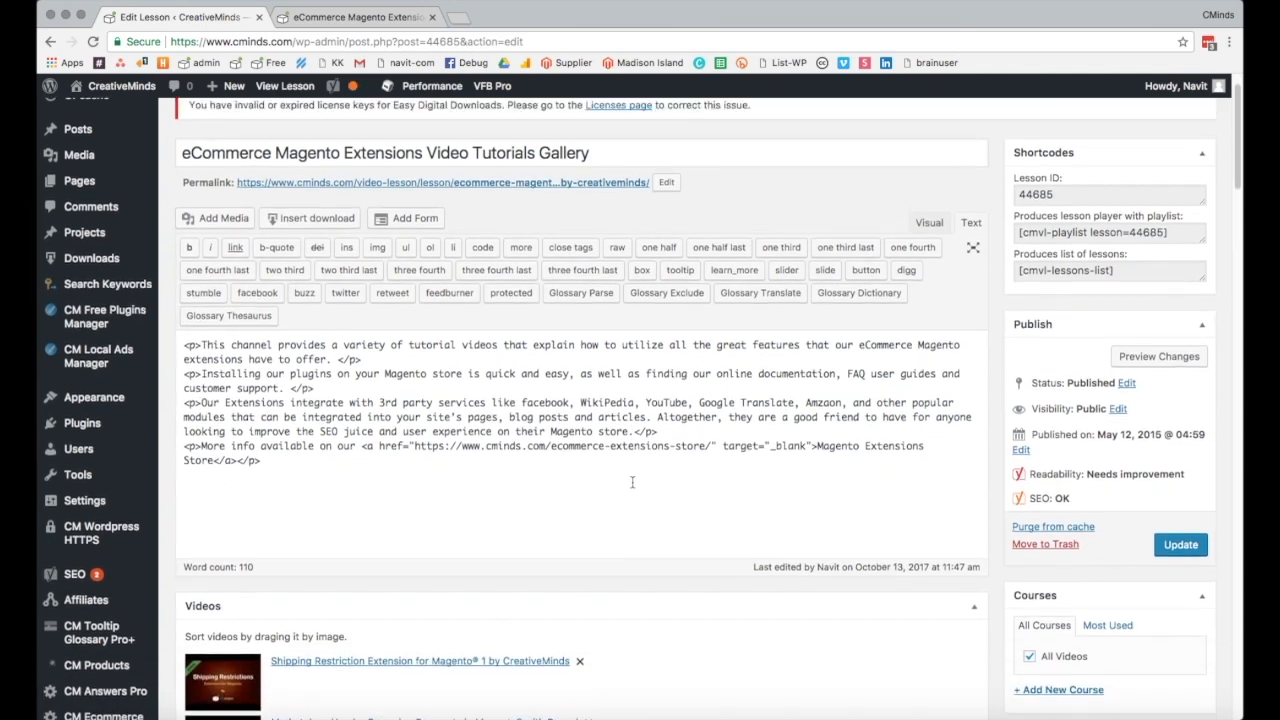
scroll(632, 482, down, 1)
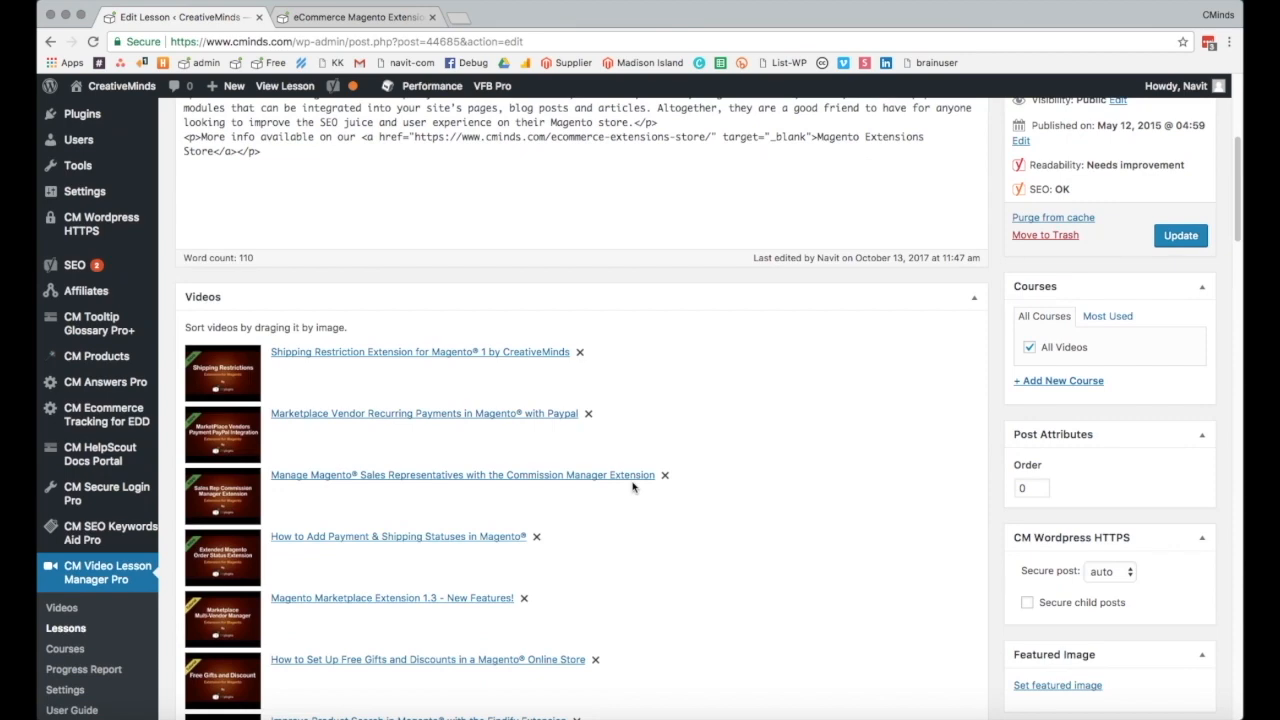
scroll(632, 487, down, 4)
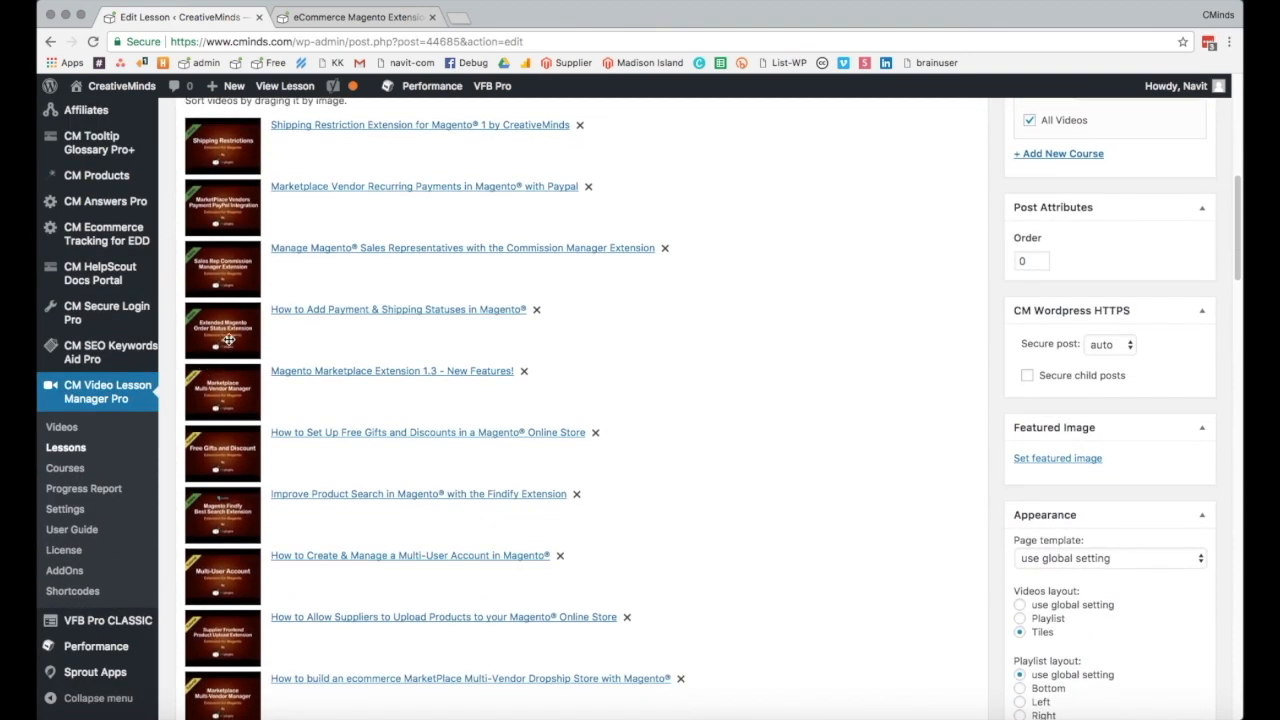
drag(228, 340, 229, 370)
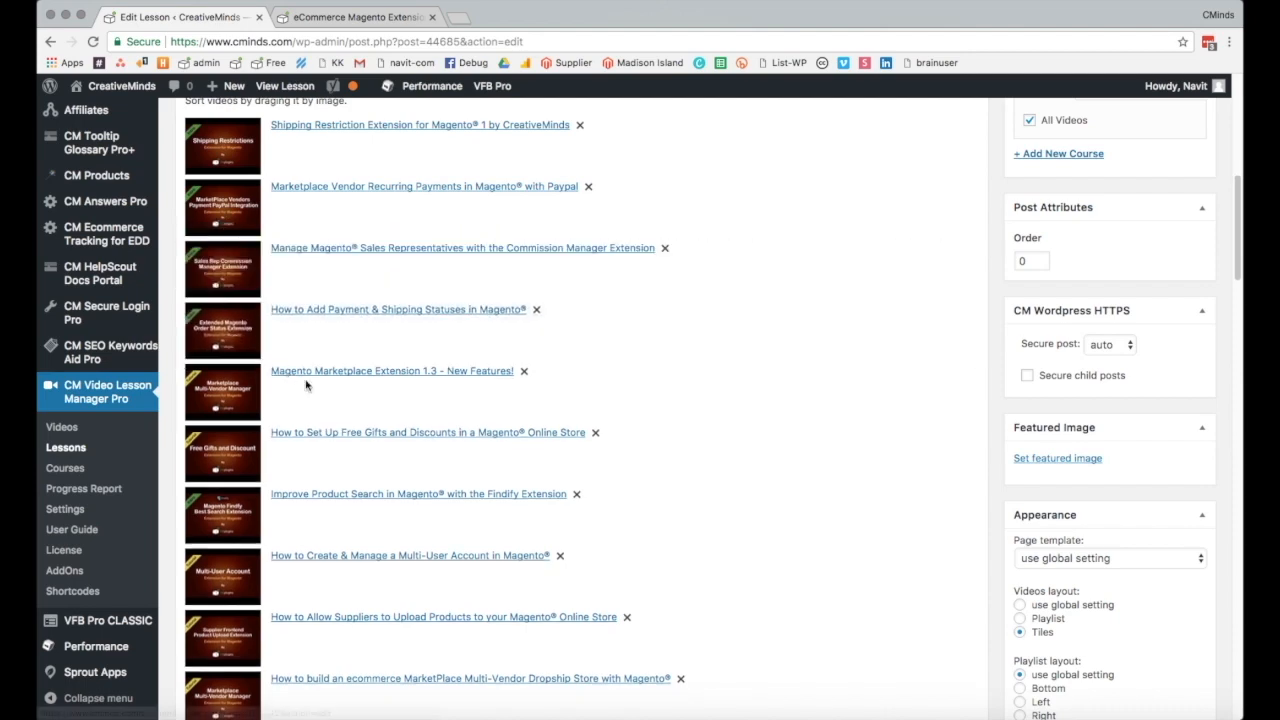
Step: Find videos matching "client" and add File Downloads Manager Client Download Zone Setup to the lesson
scroll(306, 386, down, 5)
scroll(306, 386, down, 5)
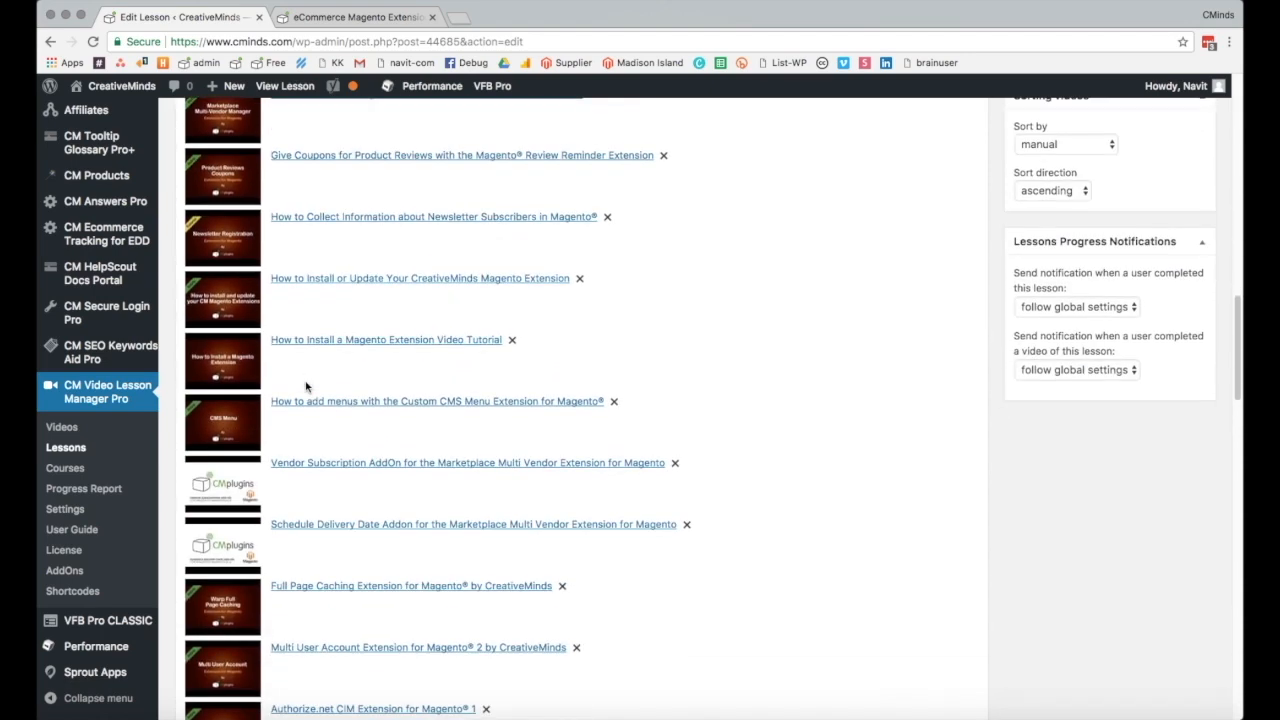
scroll(306, 386, down, 1)
scroll(306, 386, down, 8)
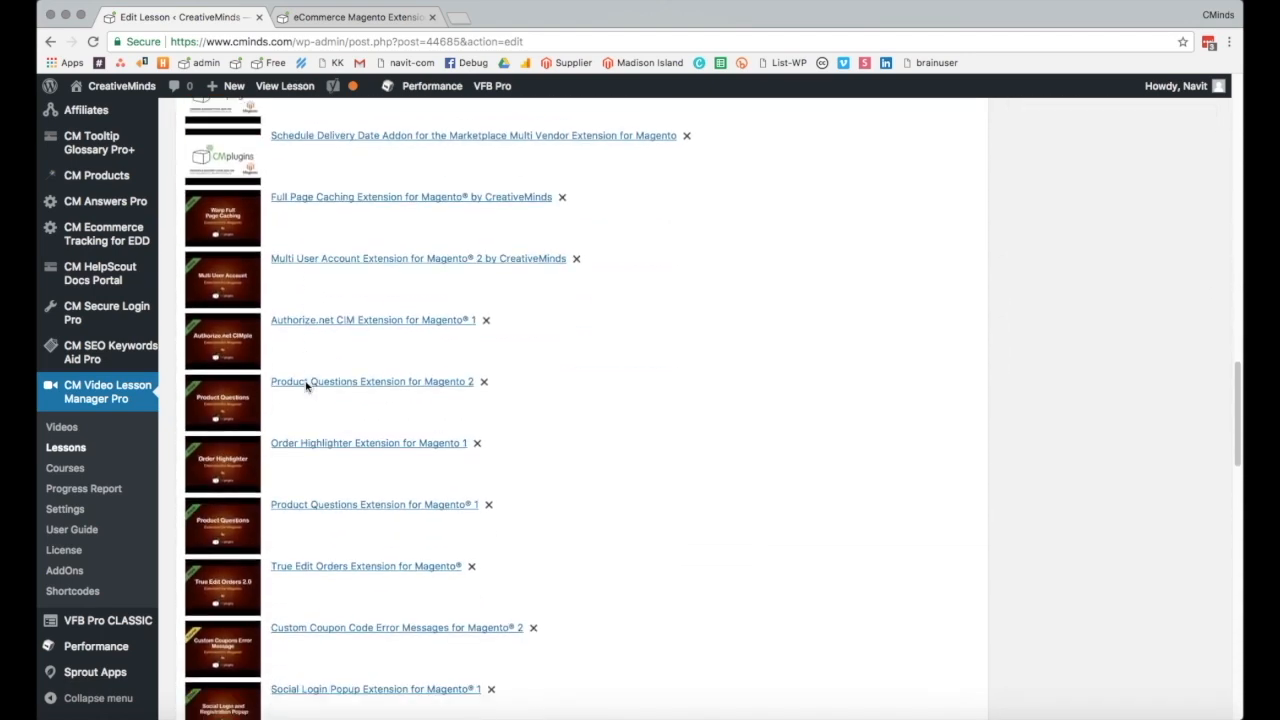
scroll(307, 388, down, 1)
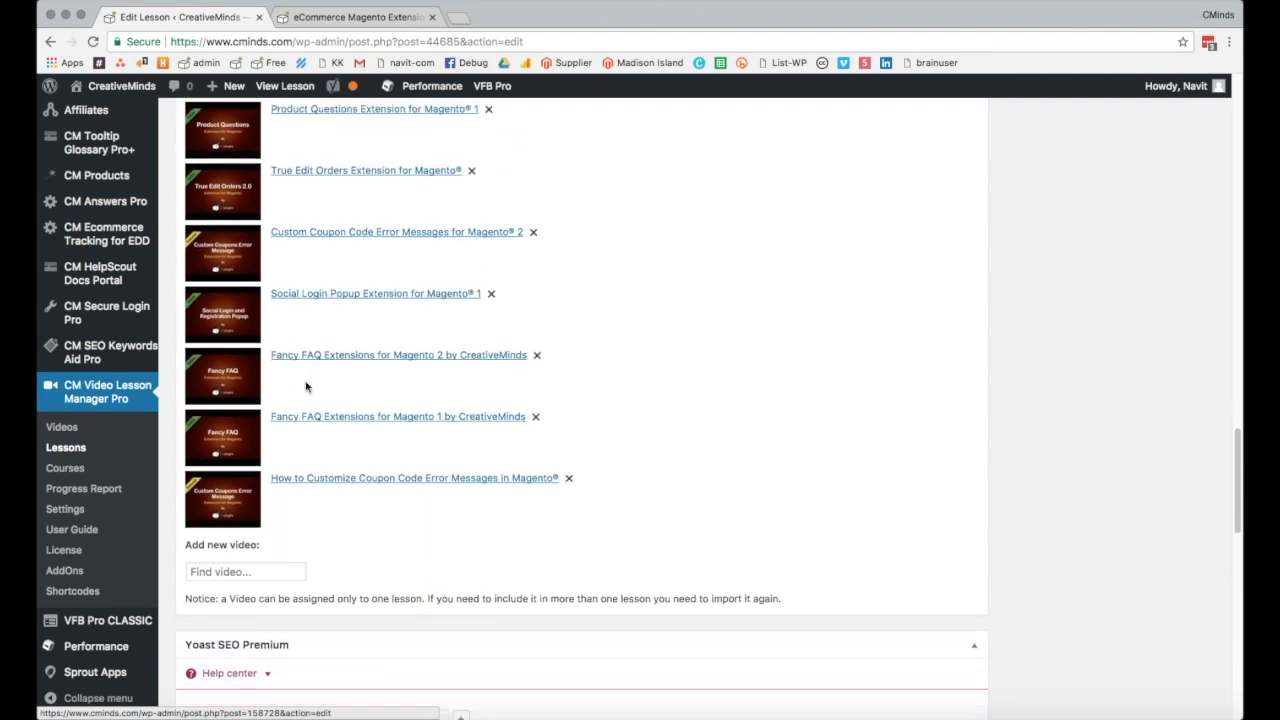
click(249, 573)
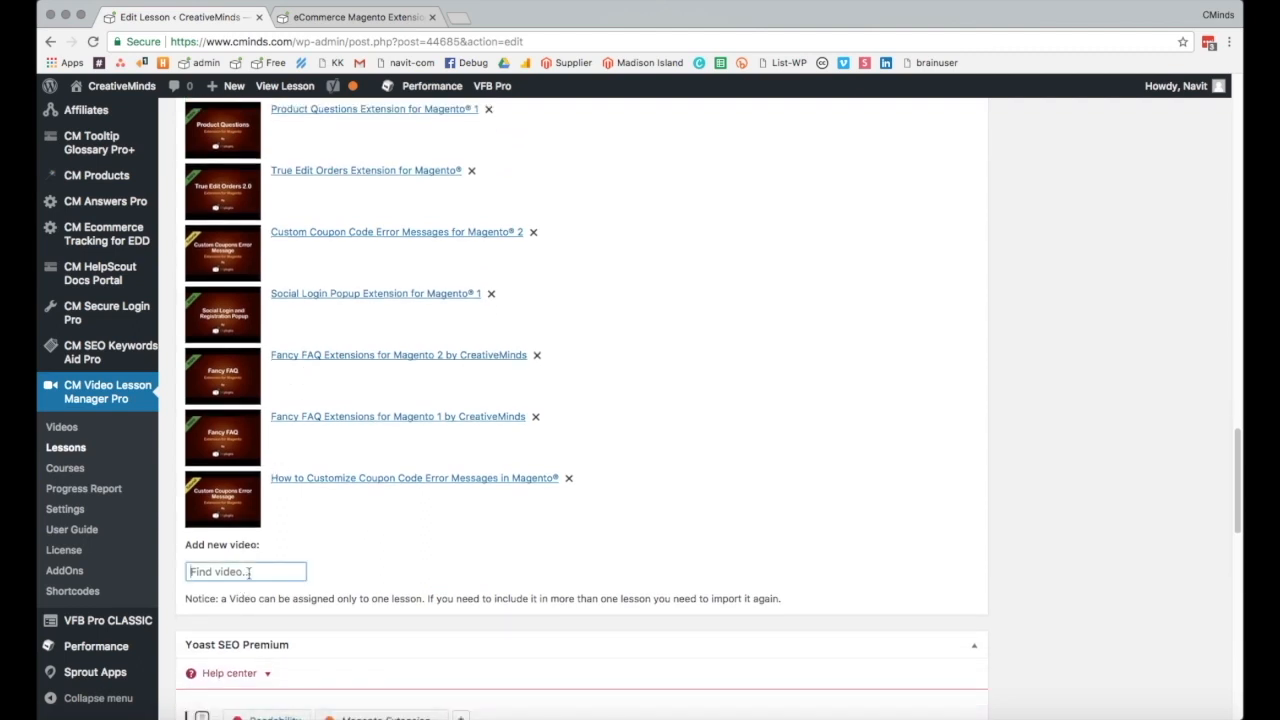
text(client)
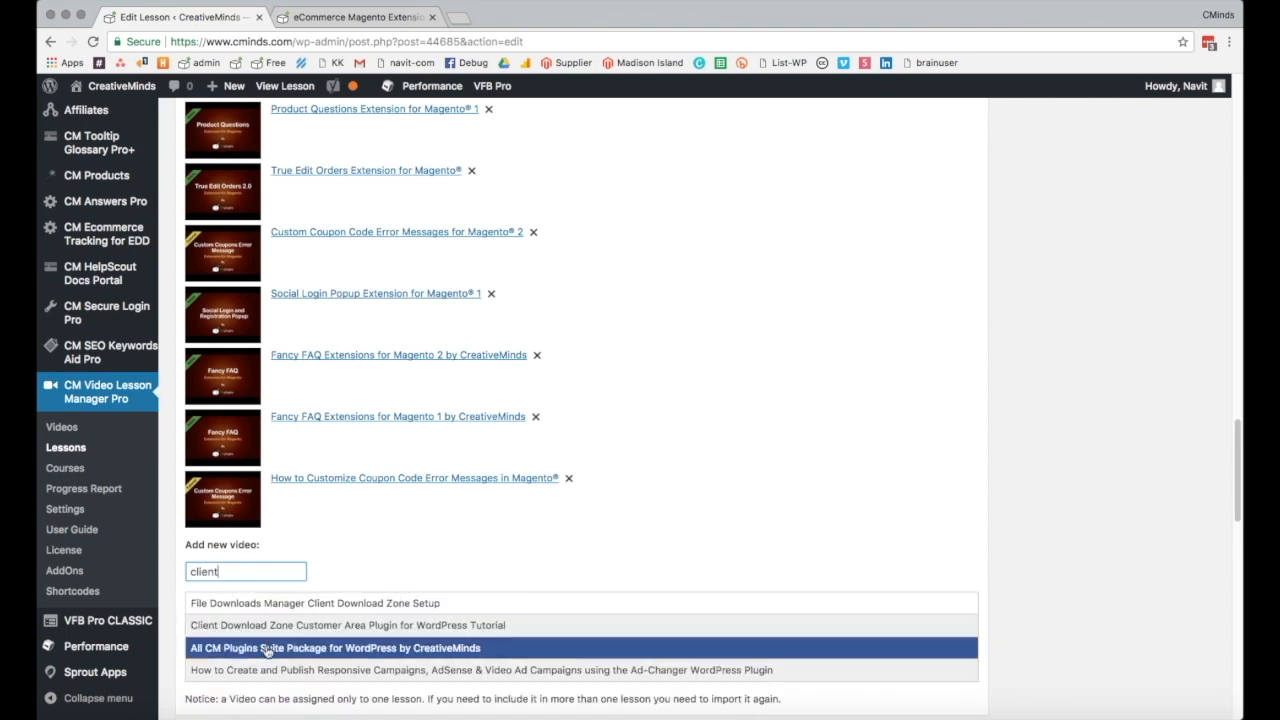
click(270, 605)
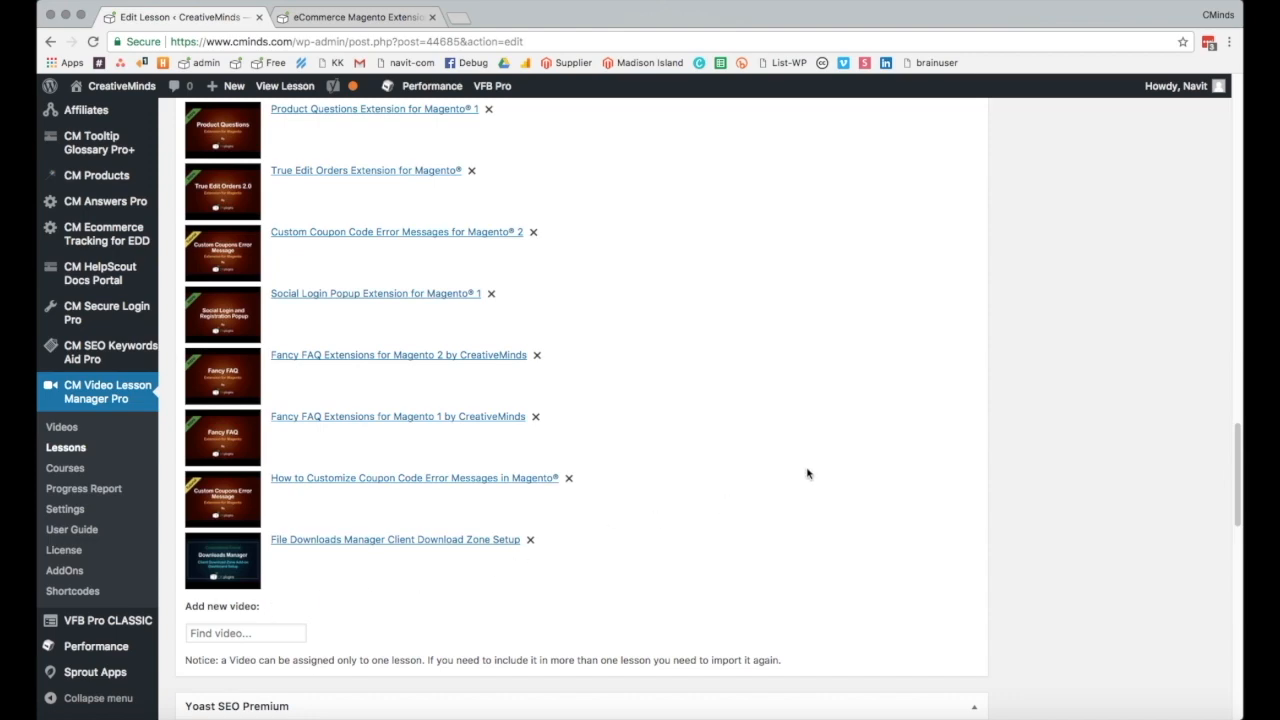
Step: Review the lesson's available page templates and keep it on use global setting
scroll(1110, 393, up, 10)
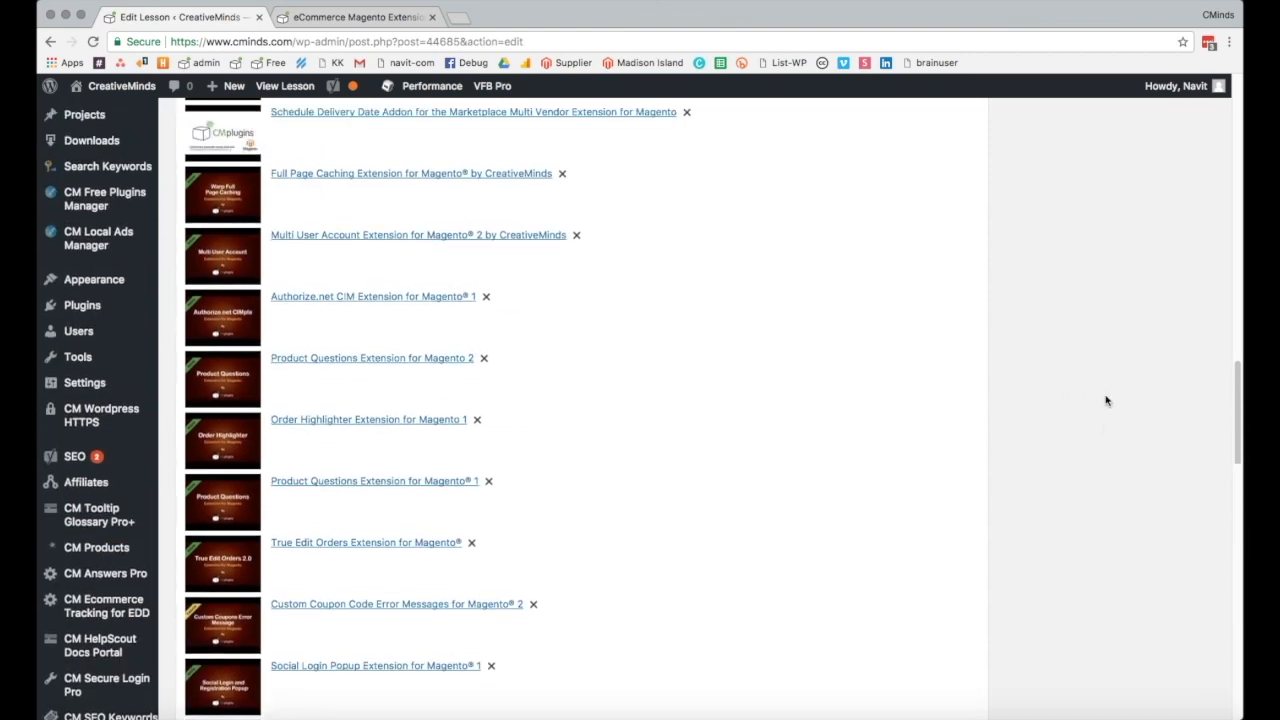
scroll(1080, 410, up, 7)
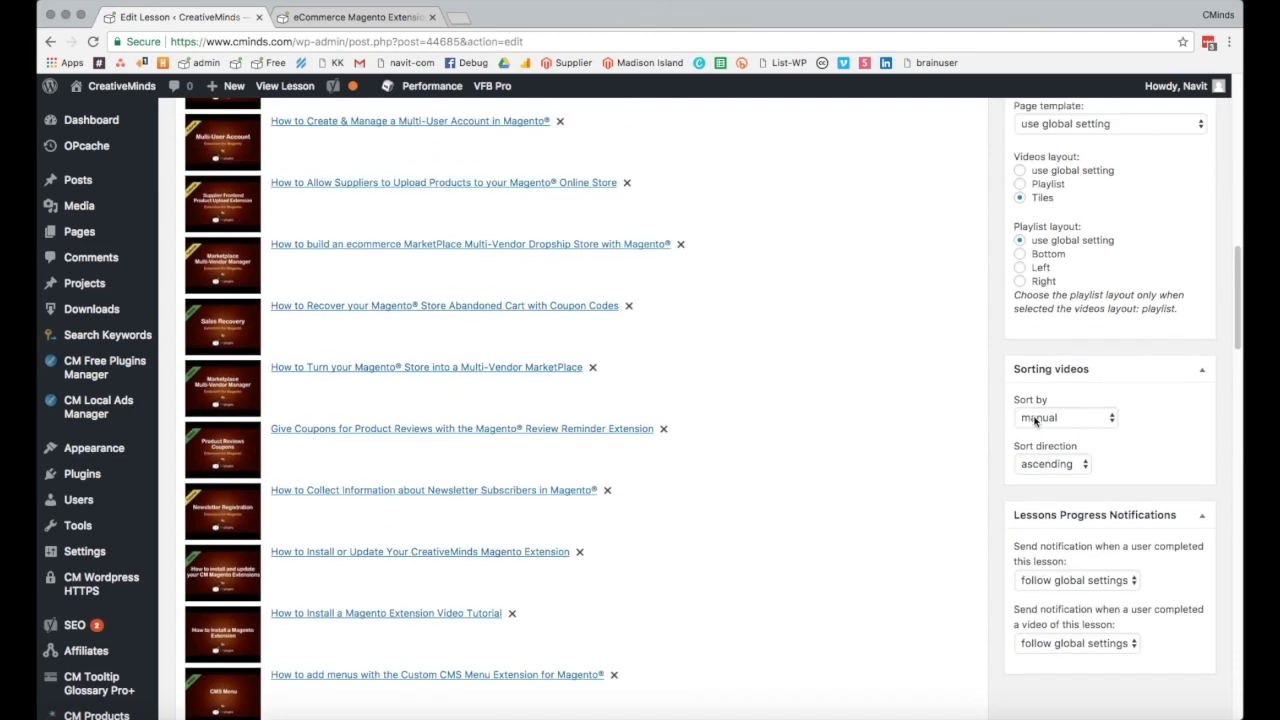
scroll(1012, 422, up, 3)
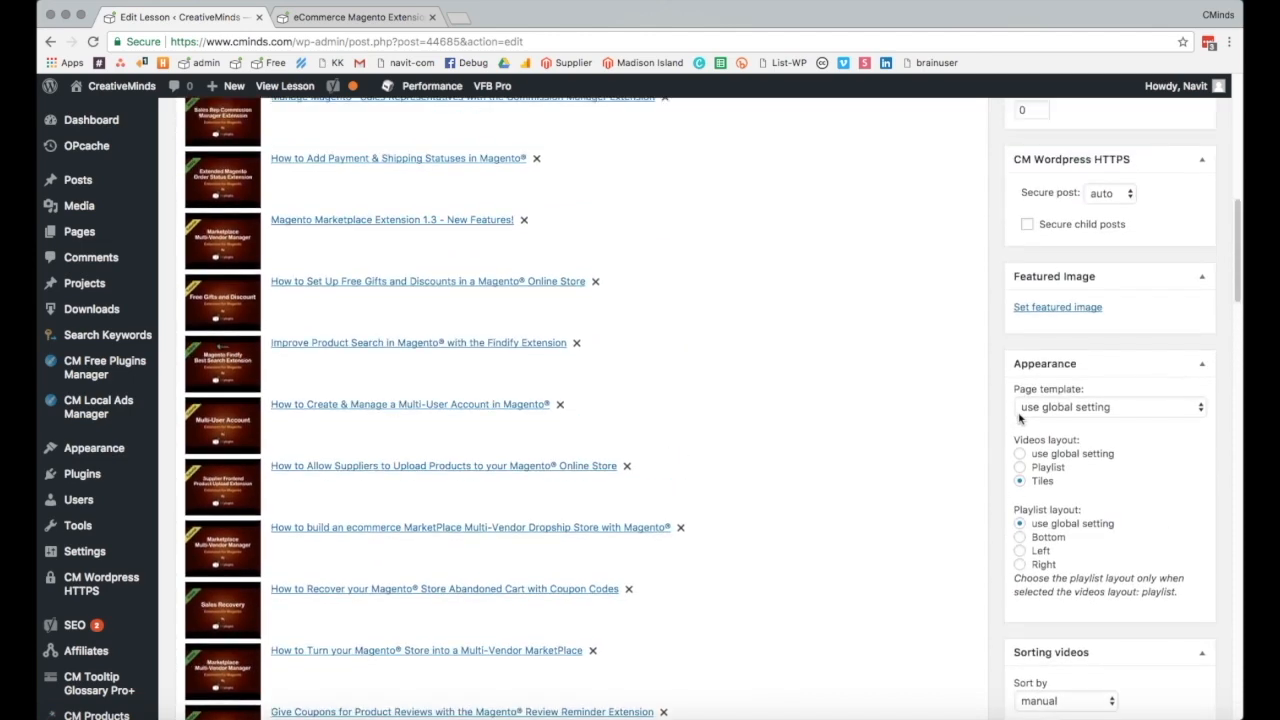
click(1063, 408)
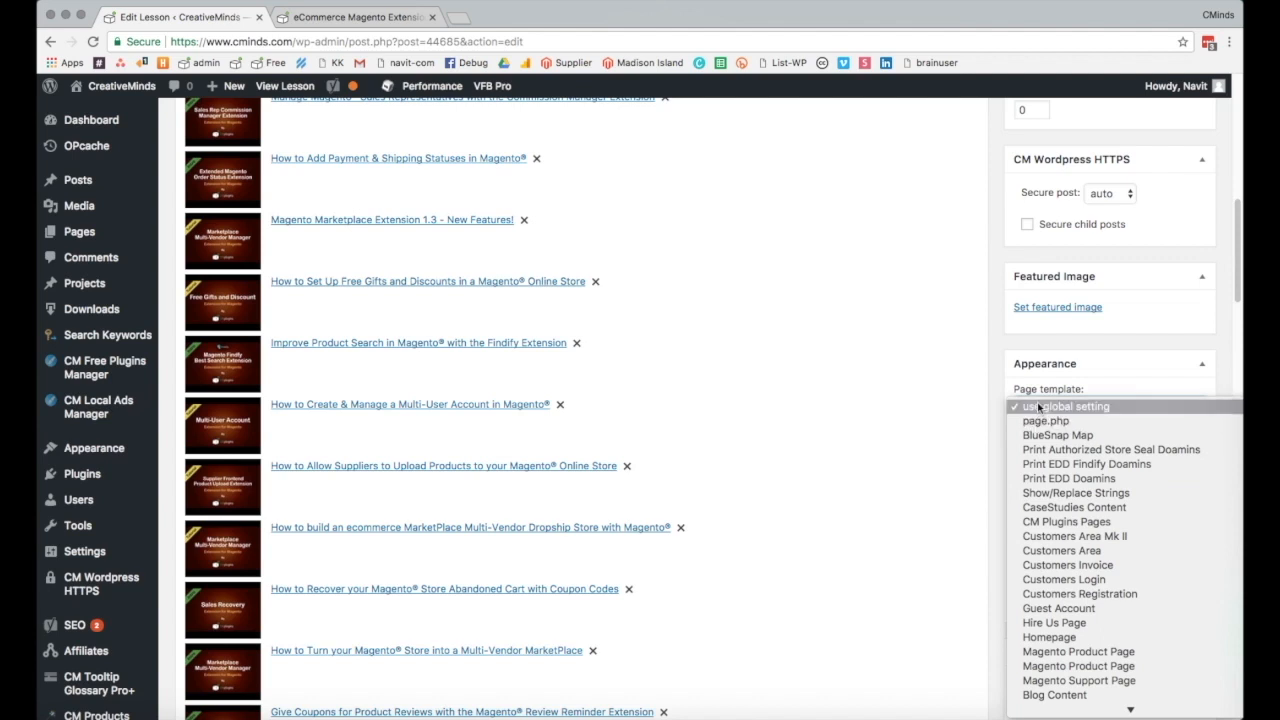
click(1038, 407)
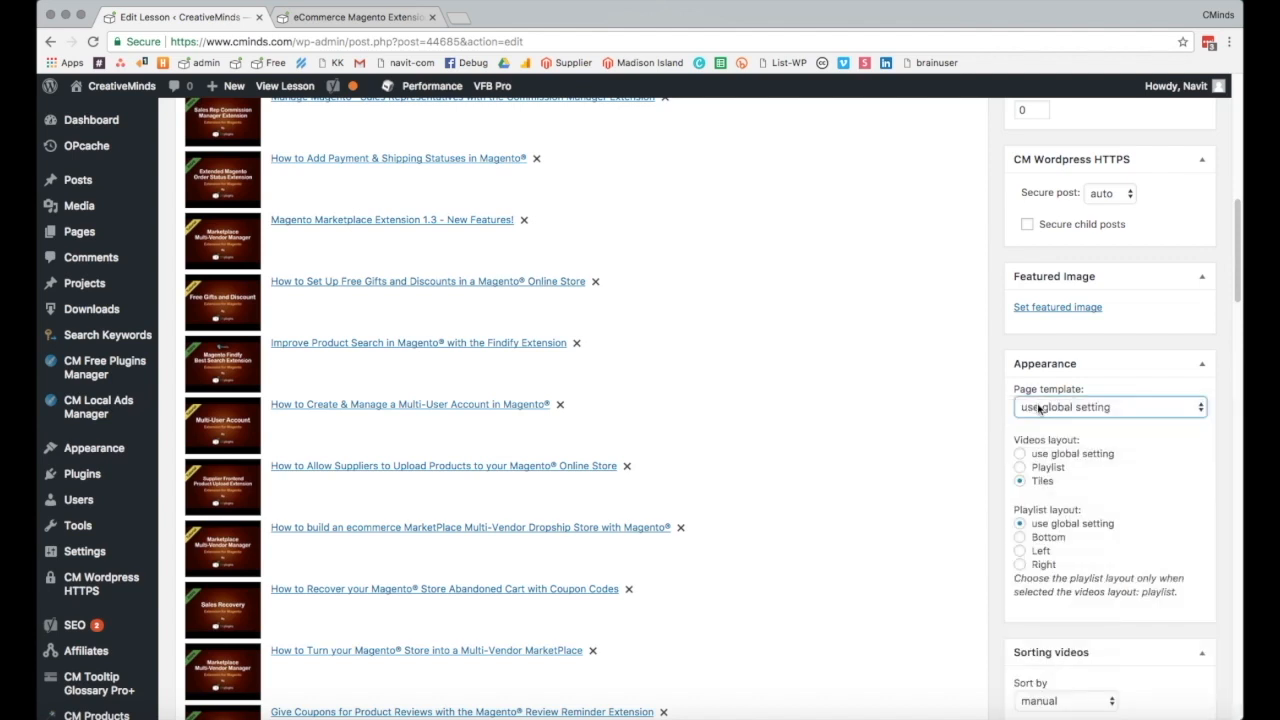
Step: Try the Playlist videos layout and the Left playlist layout, and return both to use global setting
click(1020, 468)
click(1020, 455)
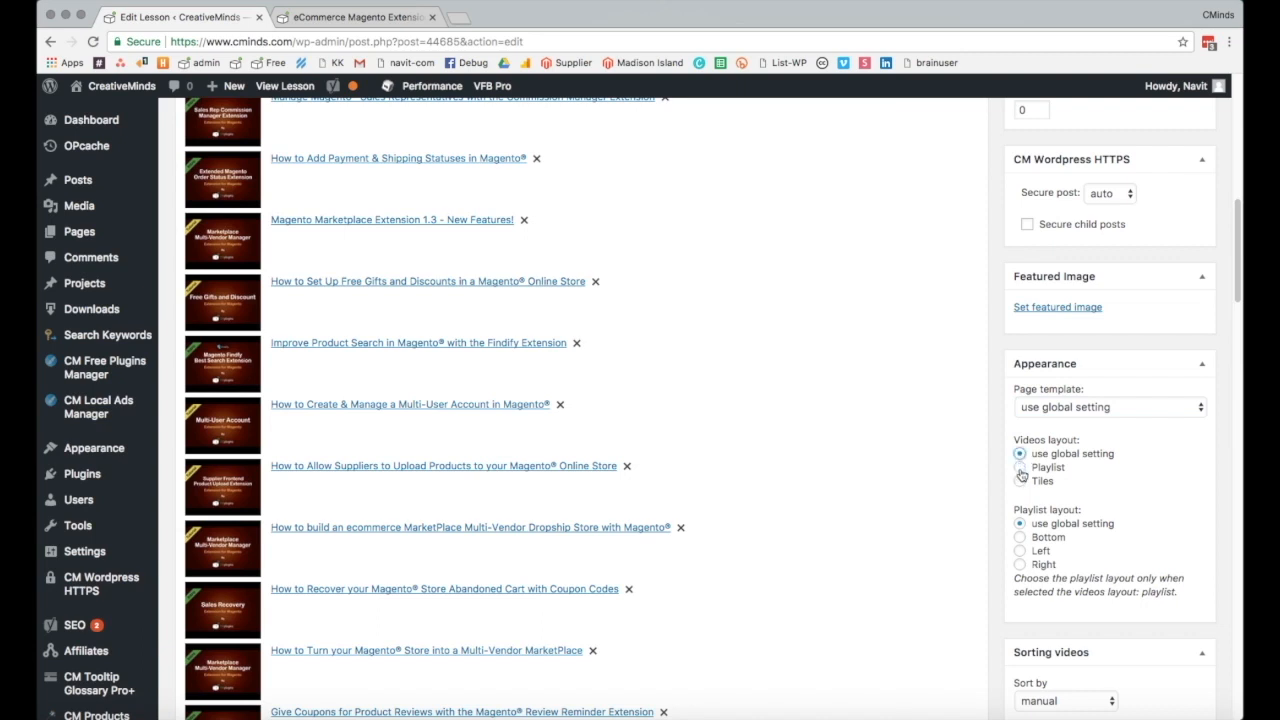
click(1020, 551)
click(1020, 524)
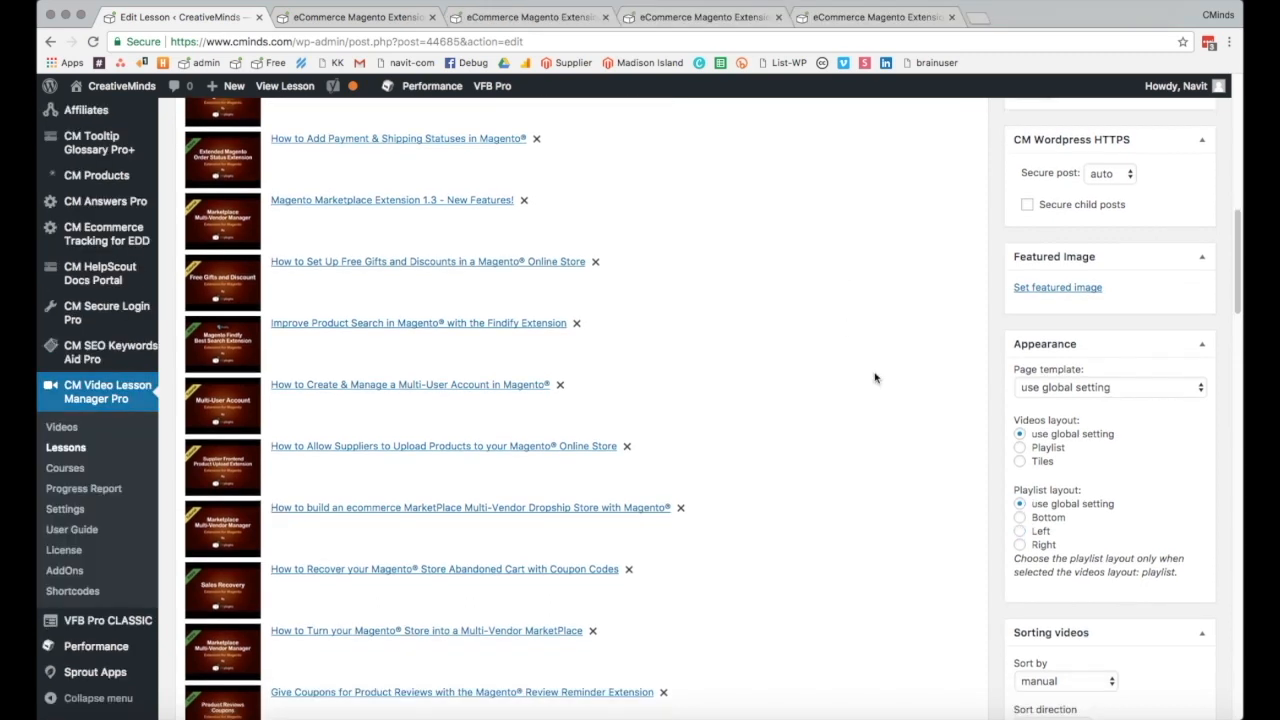
Step: Select the Playlist videos layout and examine the example lesson page with the video list below the player
click(1019, 448)
click(707, 22)
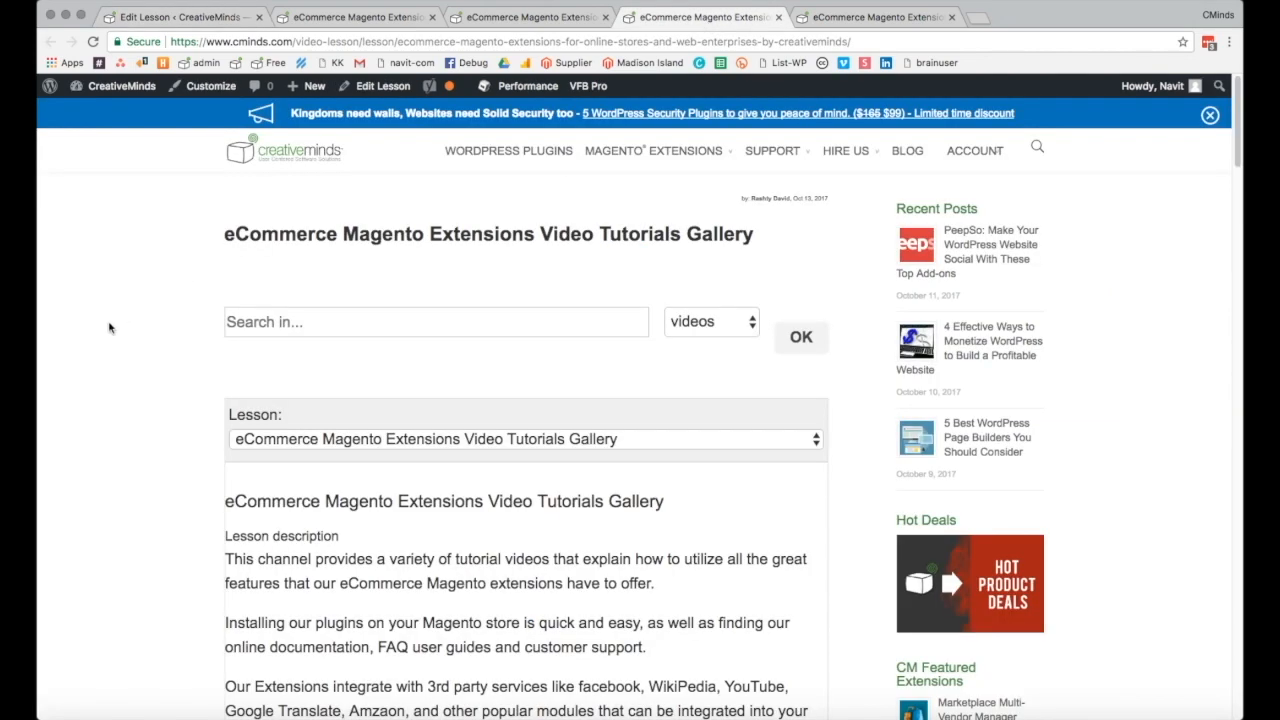
scroll(109, 330, down, 3)
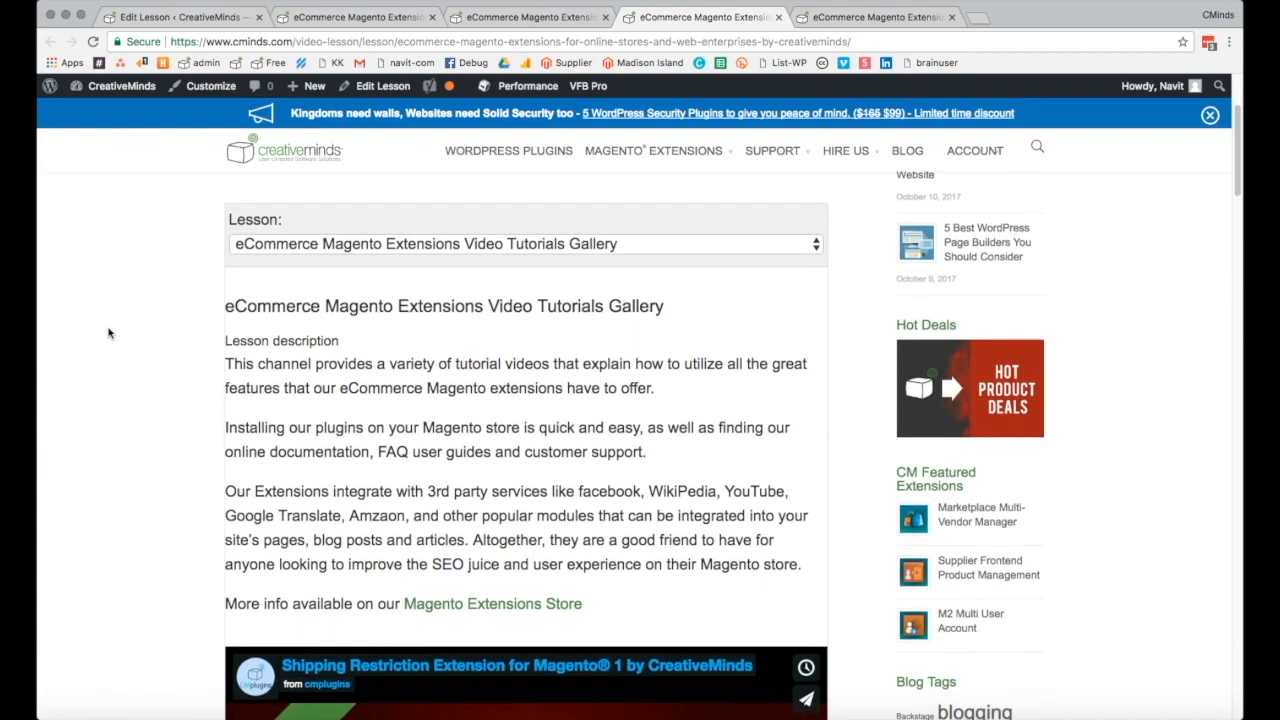
scroll(109, 331, down, 1)
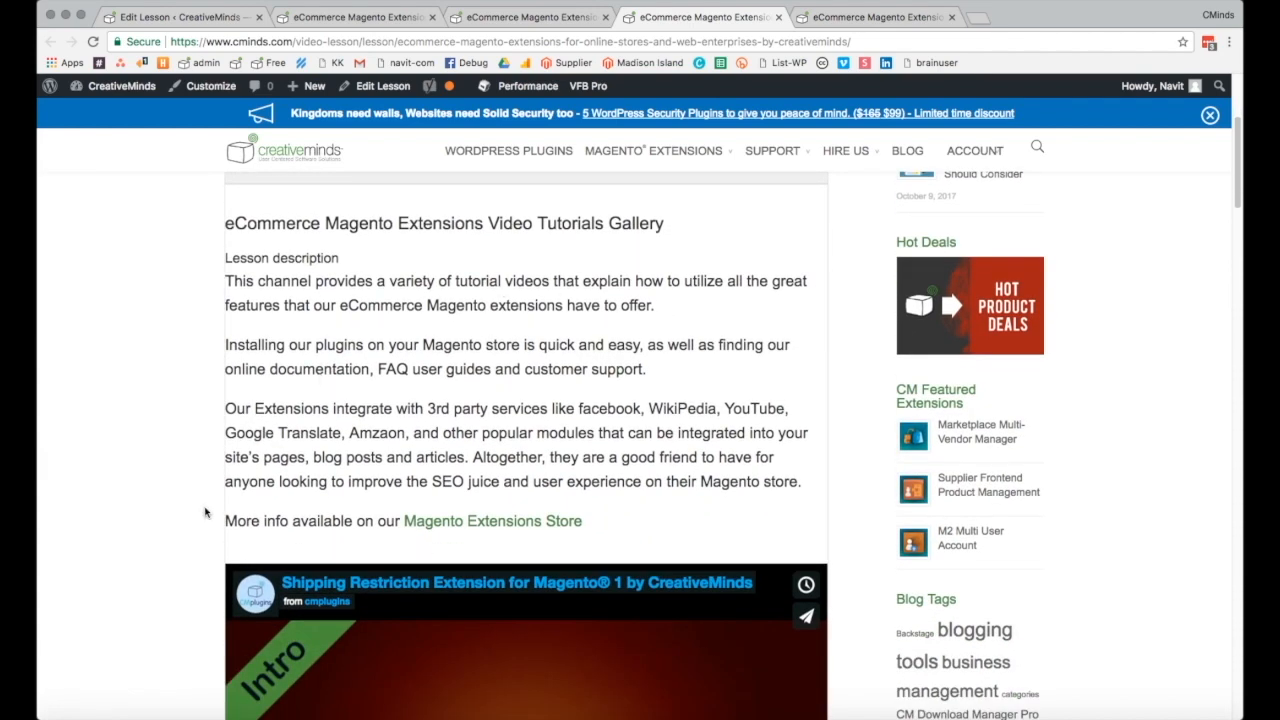
scroll(205, 512, down, 3)
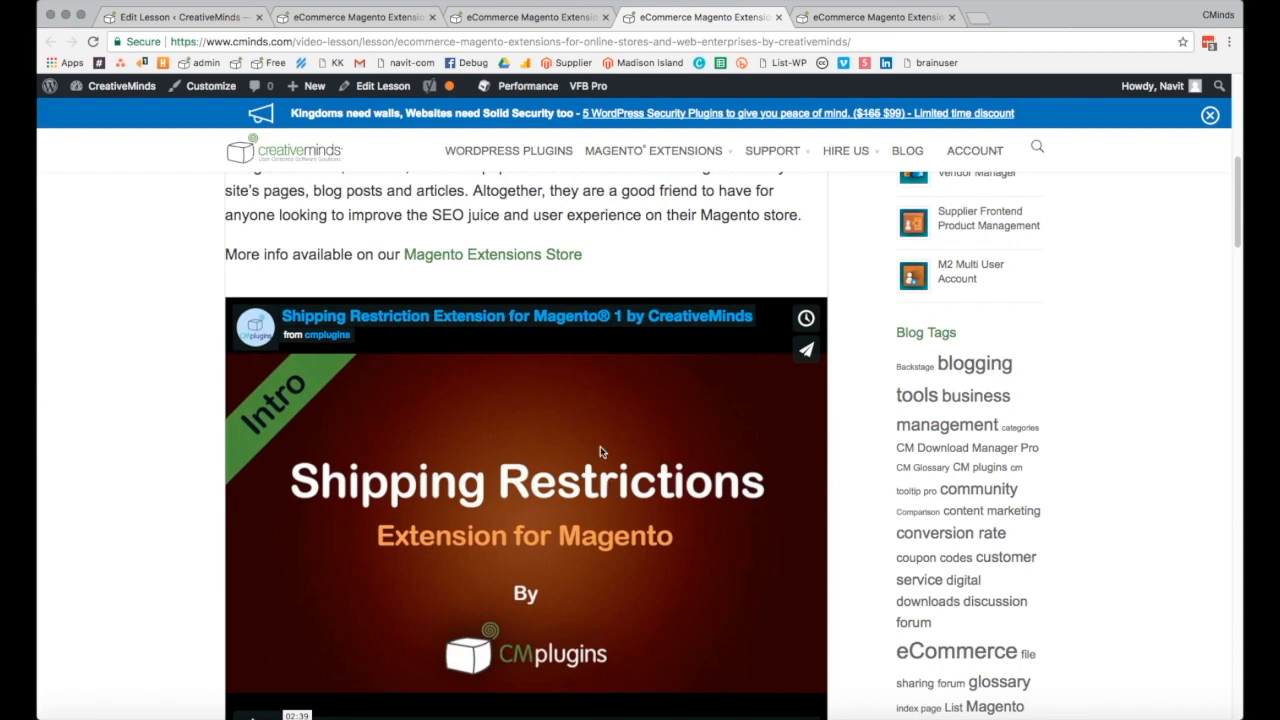
scroll(99, 545, down, 3)
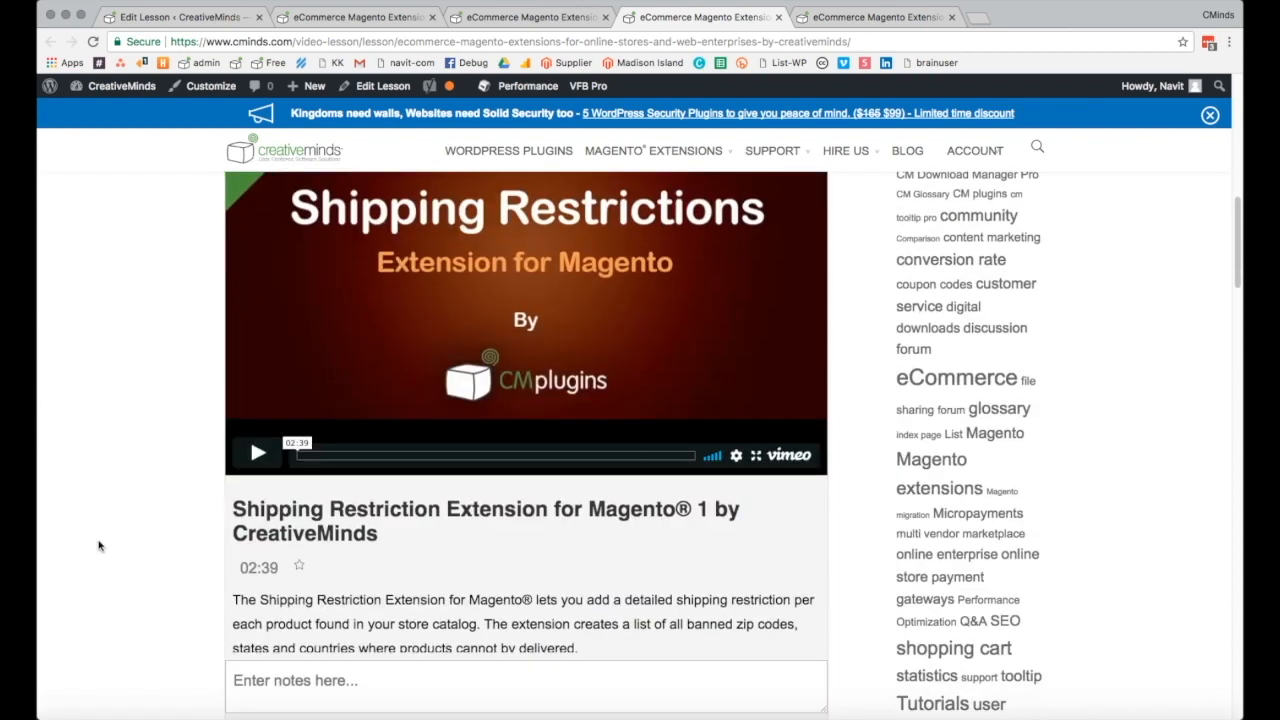
scroll(99, 545, down, 5)
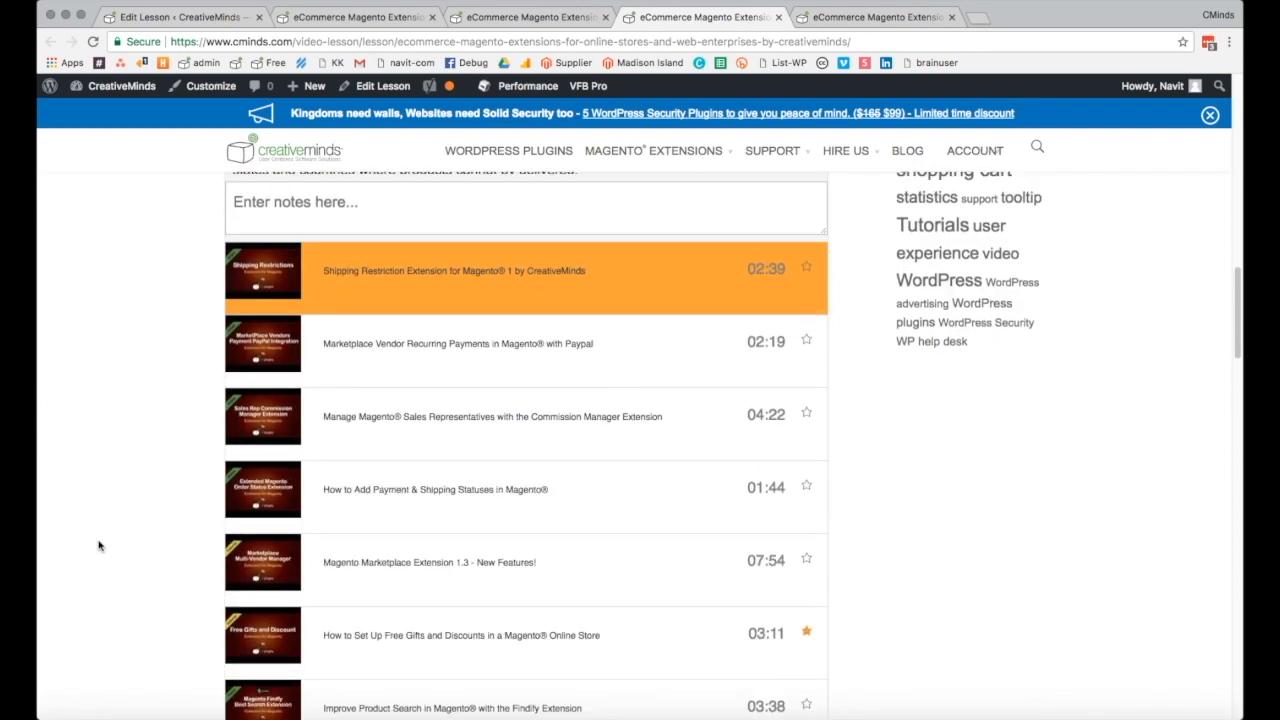
scroll(99, 545, down, 5)
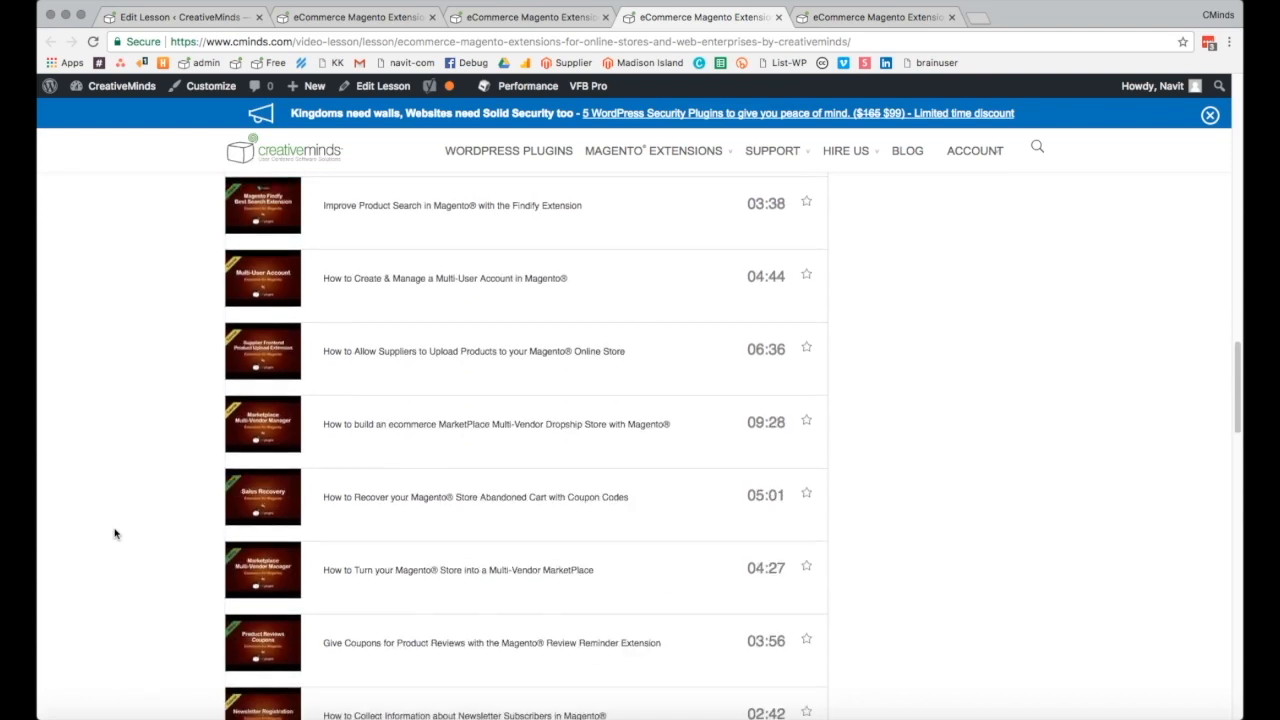
Step: Set the lesson's playlist layout to Left and examine the example page with the video list beside the content
click(210, 20)
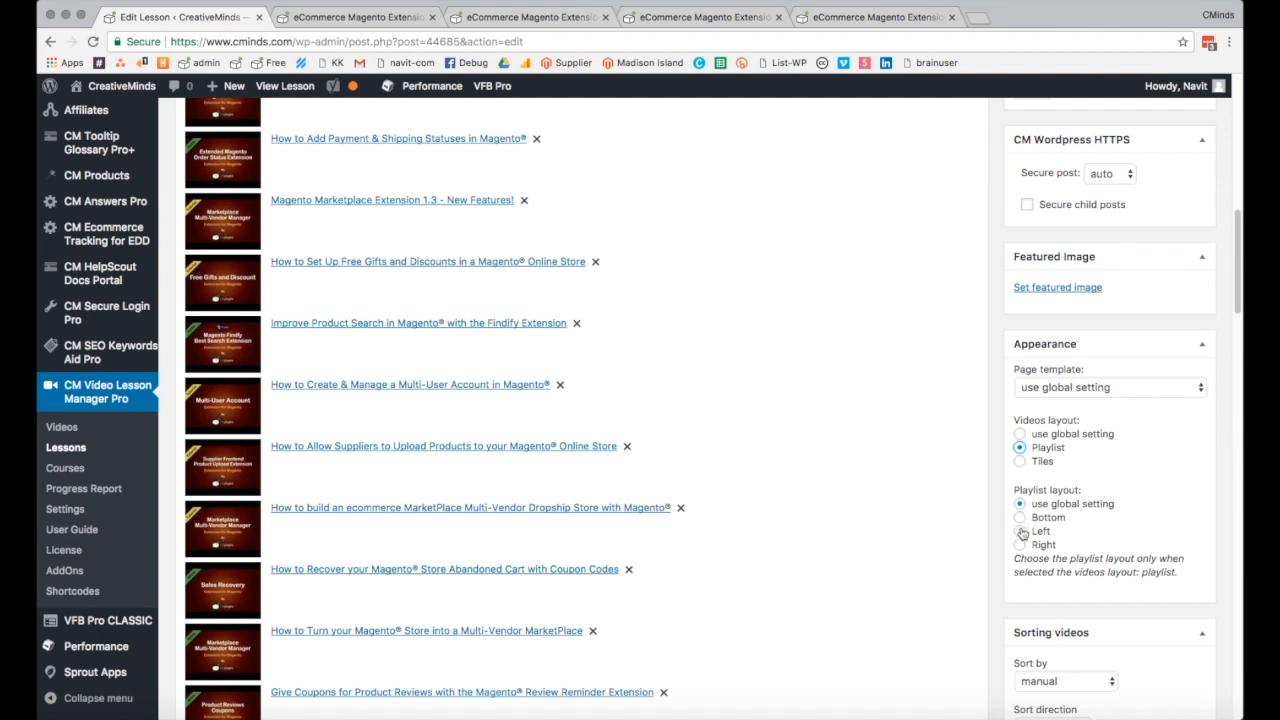
click(1019, 532)
click(540, 17)
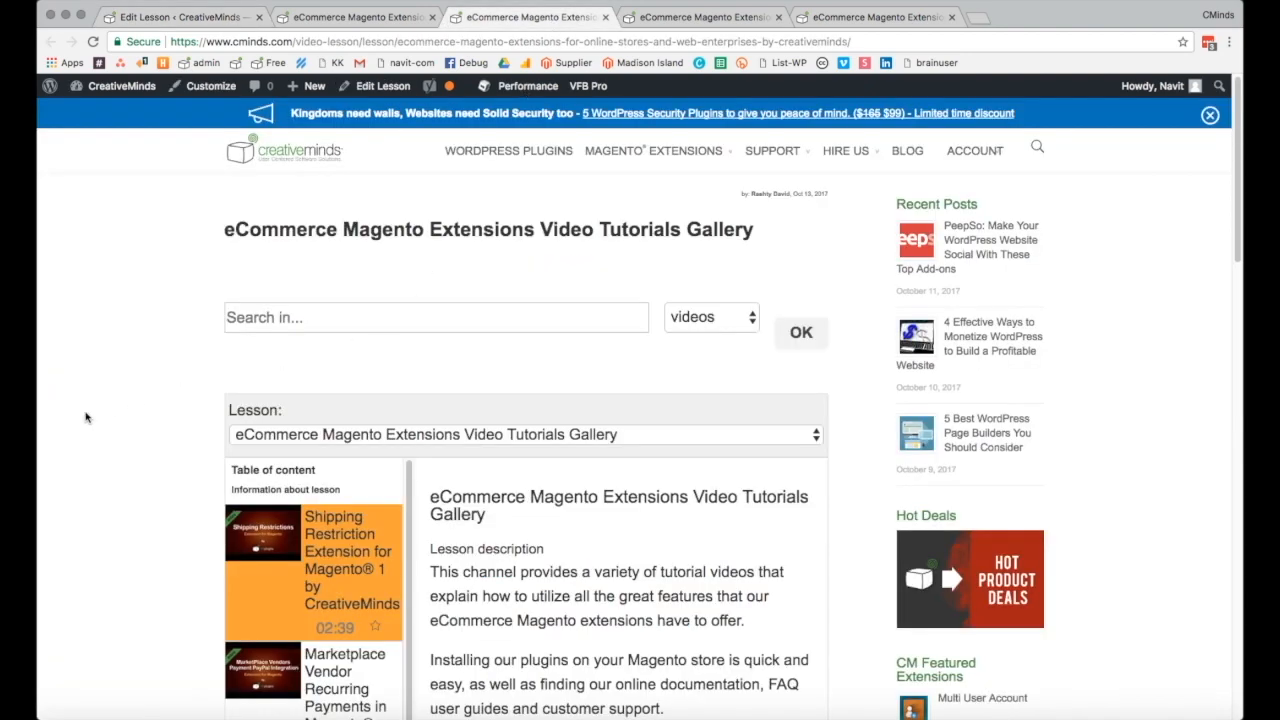
scroll(86, 418, down, 3)
scroll(86, 418, down, 3)
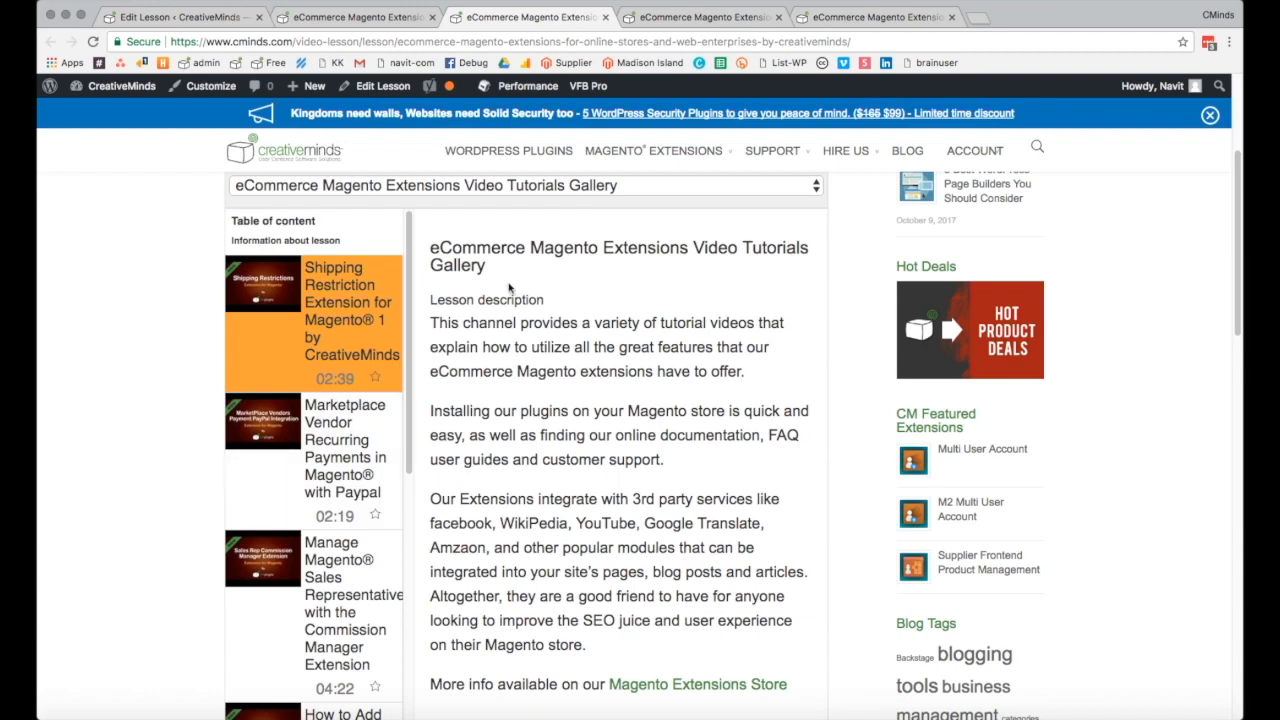
scroll(550, 563, down, 3)
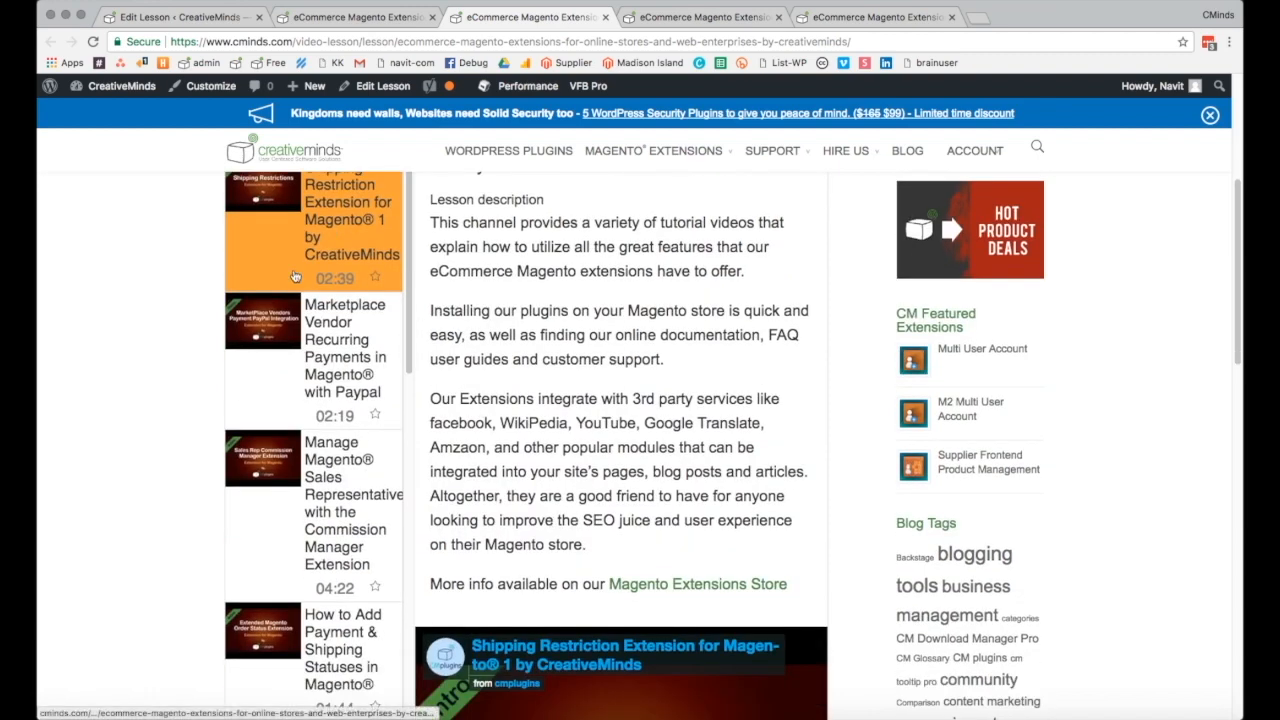
scroll(278, 536, down, 5)
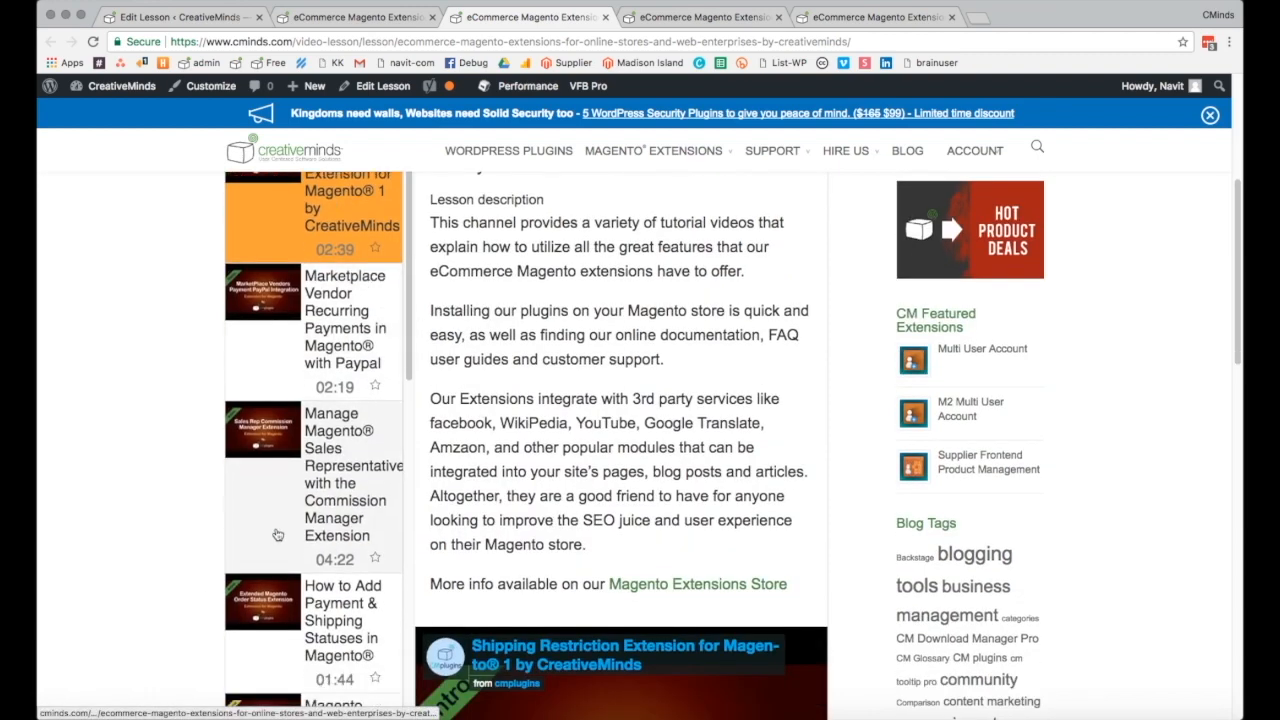
scroll(278, 536, down, 7)
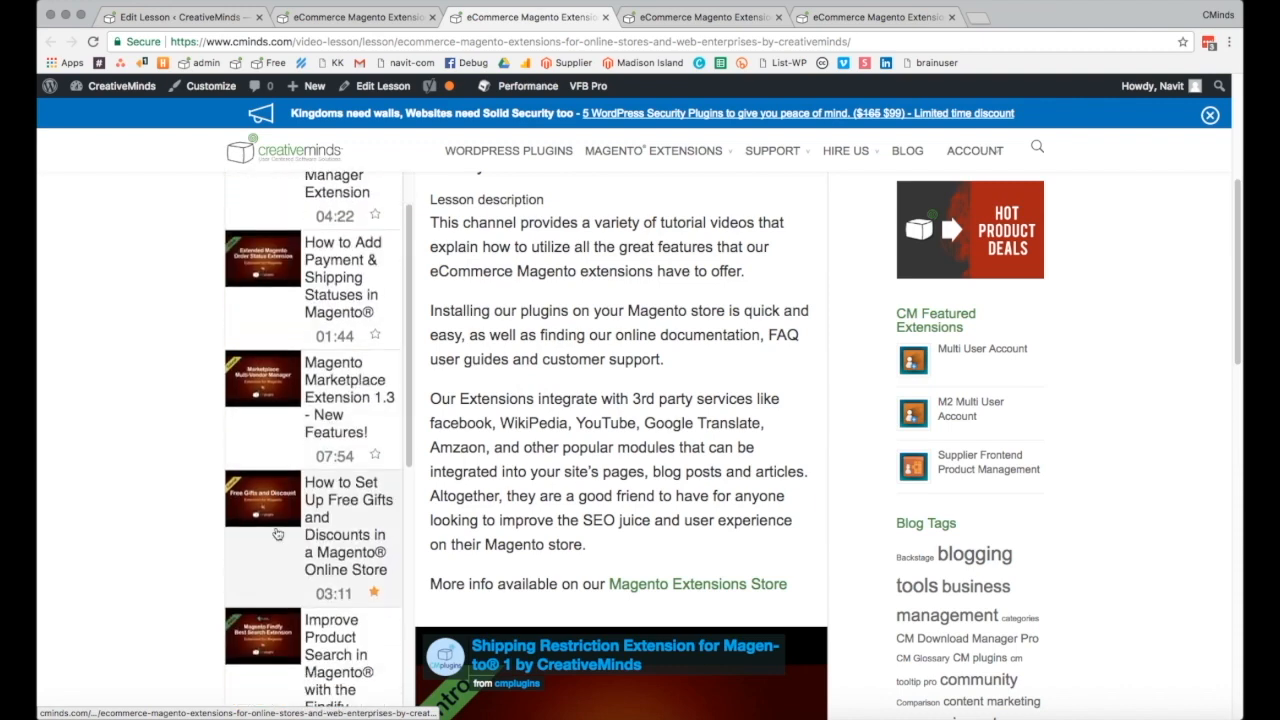
Step: Set the playlist layout to use global setting and the videos layout to Tiles, and examine the example tiled lesson page
click(186, 18)
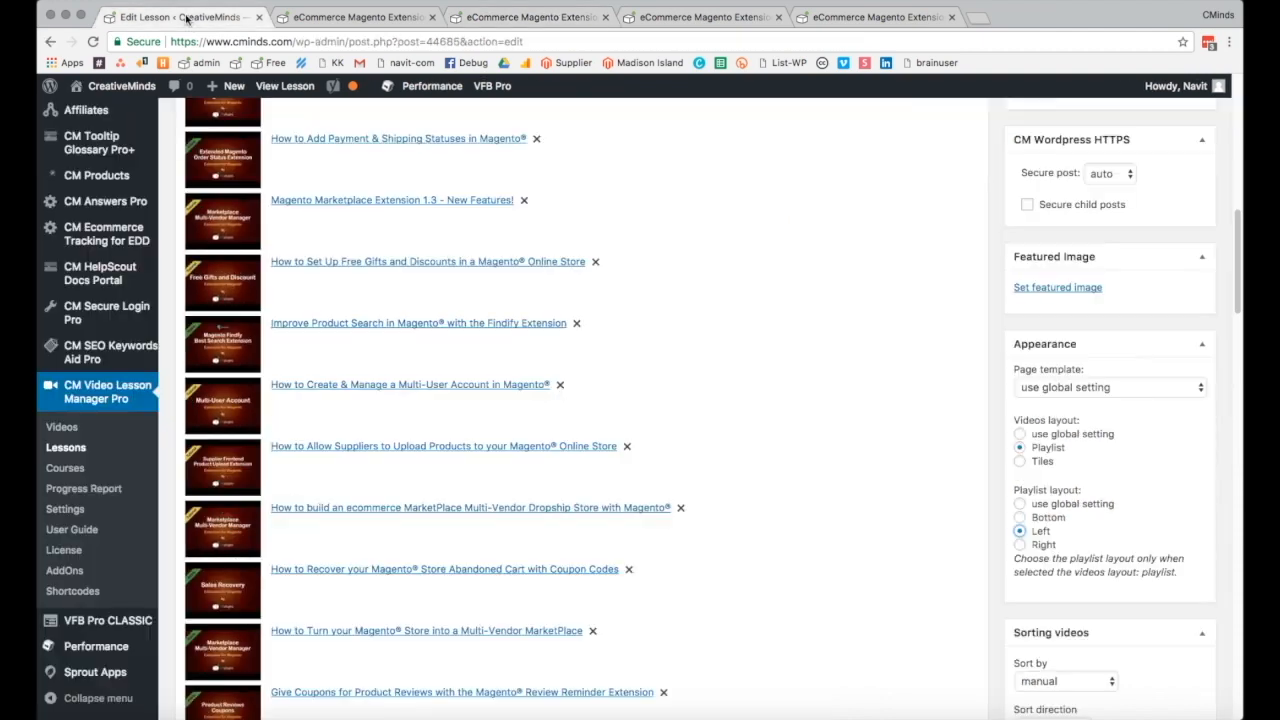
click(1020, 506)
click(1020, 462)
click(376, 18)
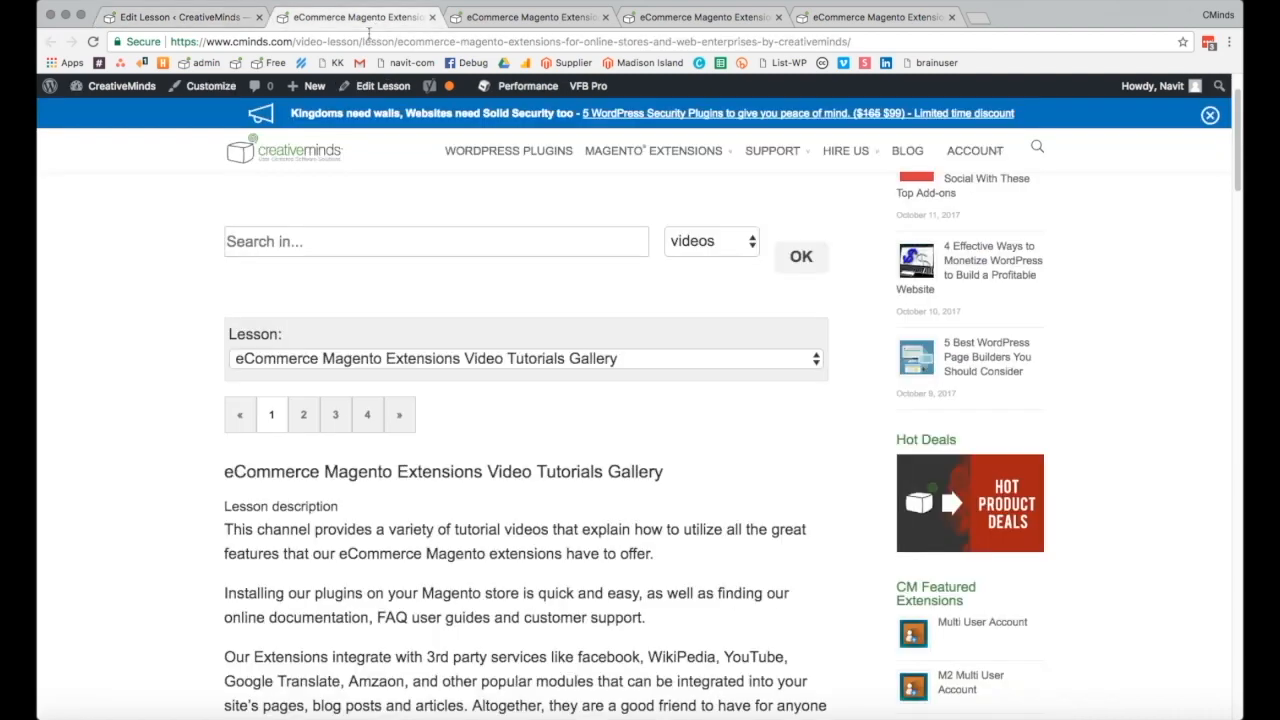
scroll(112, 371, down, 5)
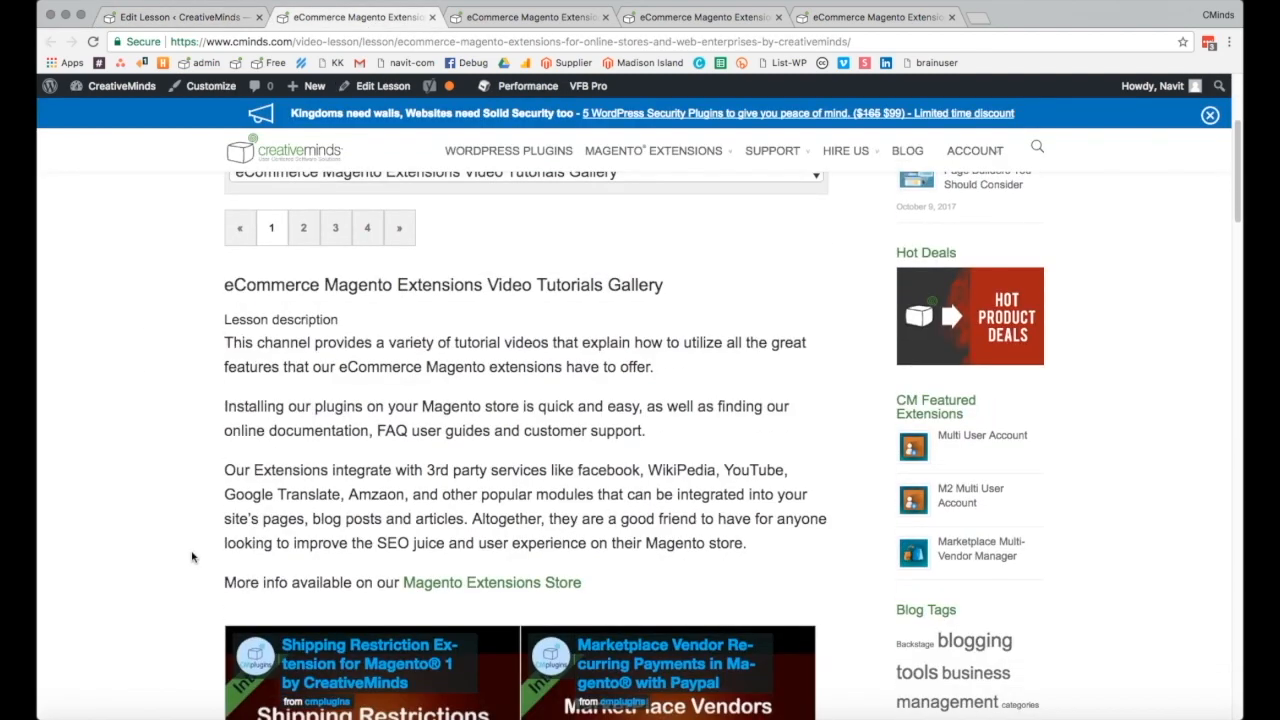
scroll(127, 550, down, 5)
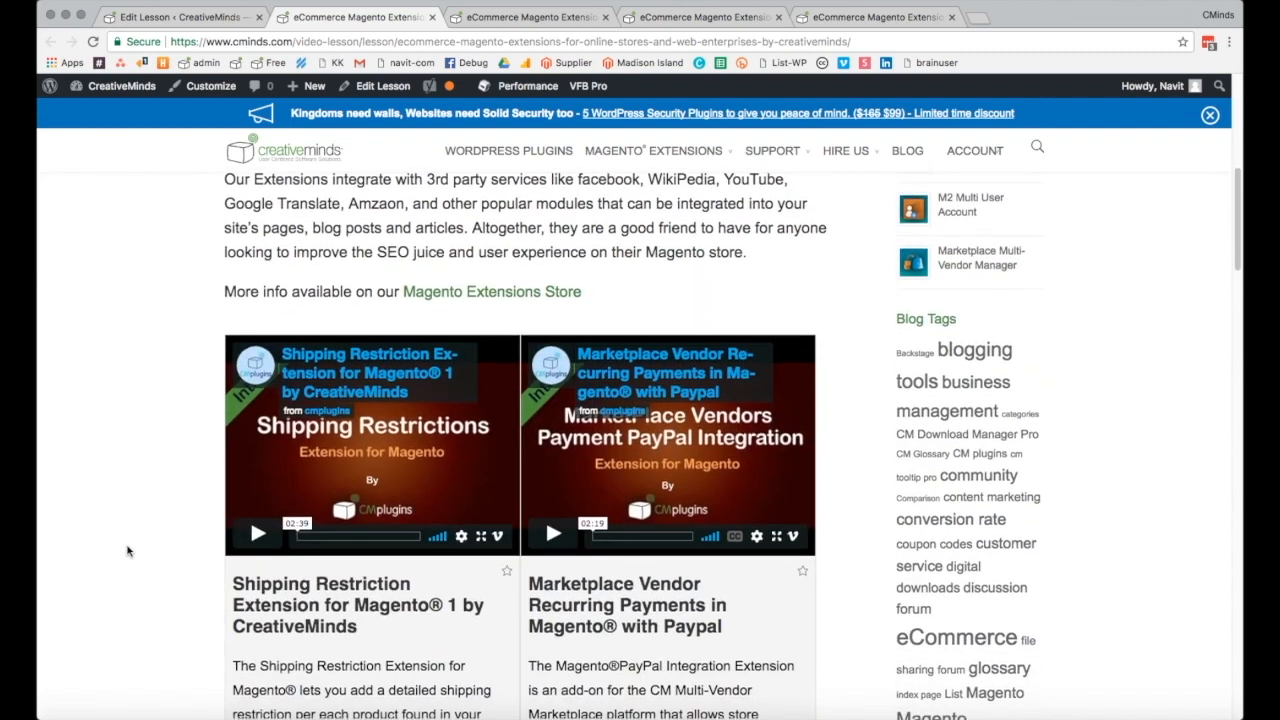
scroll(127, 550, down, 3)
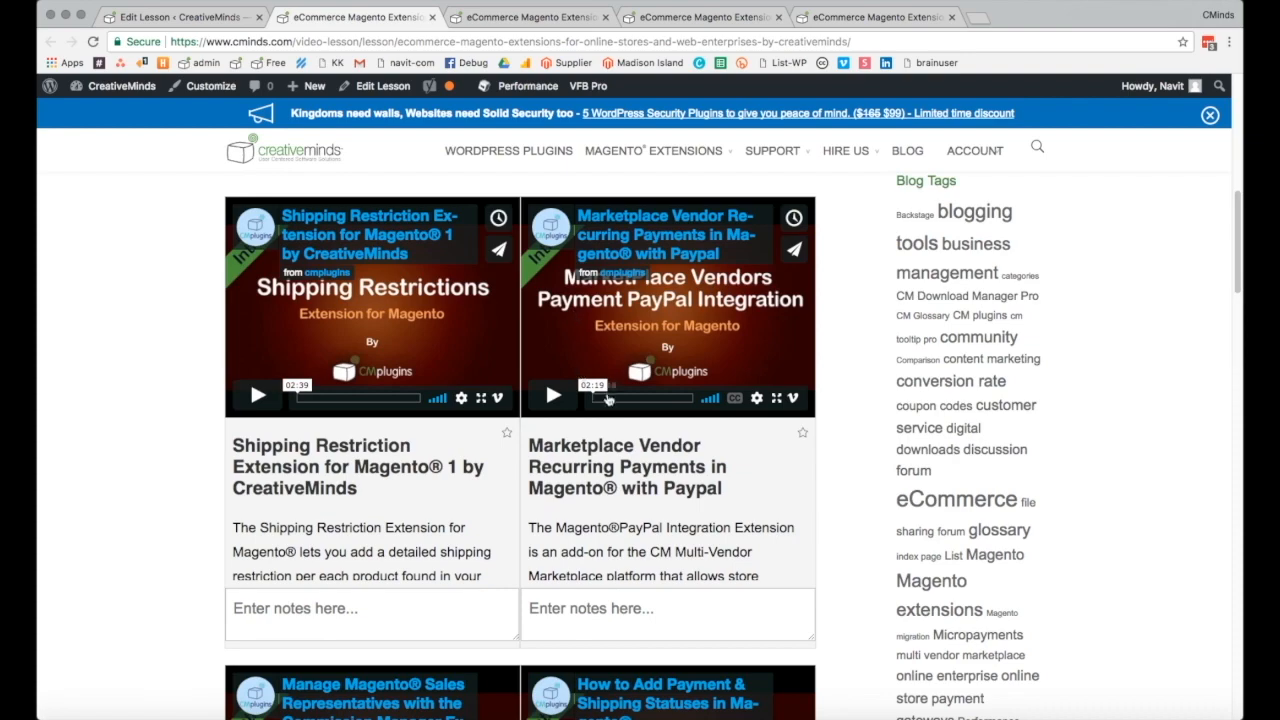
Step: Expand and read the full description of the PayPal recurring payments video on the example tiled lesson page
scroll(606, 398, down, 6)
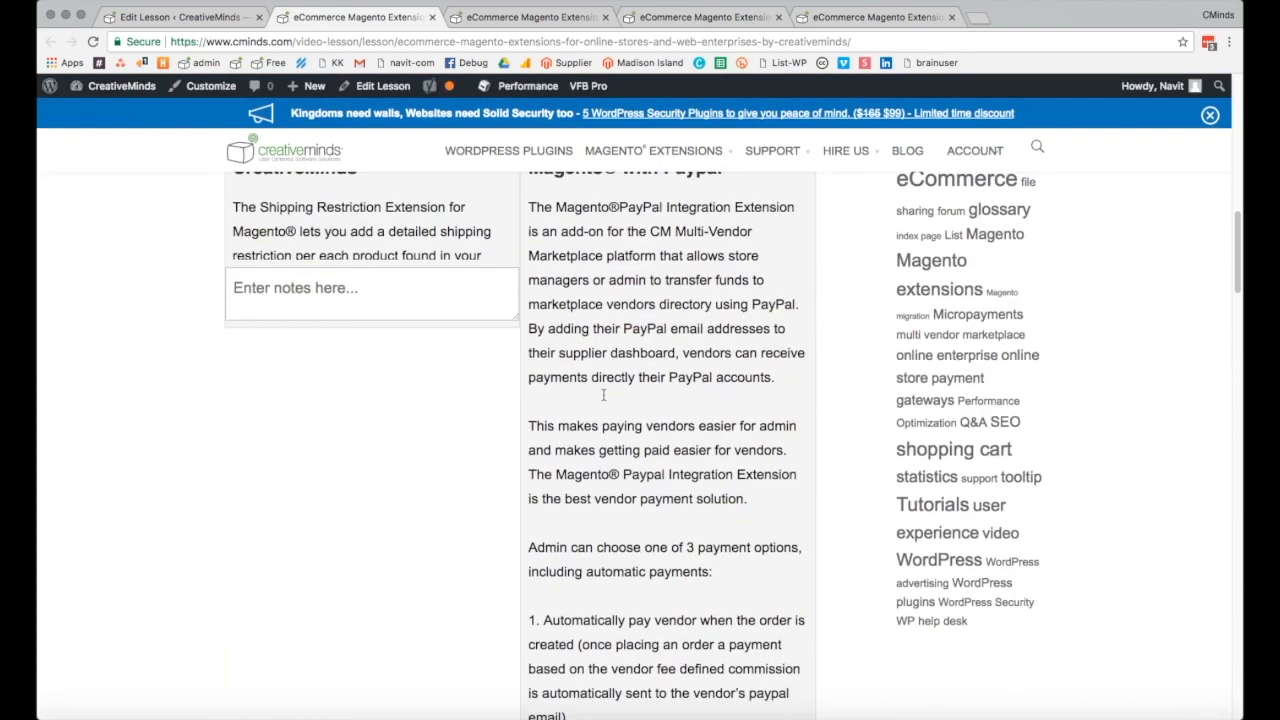
scroll(603, 395, down, 7)
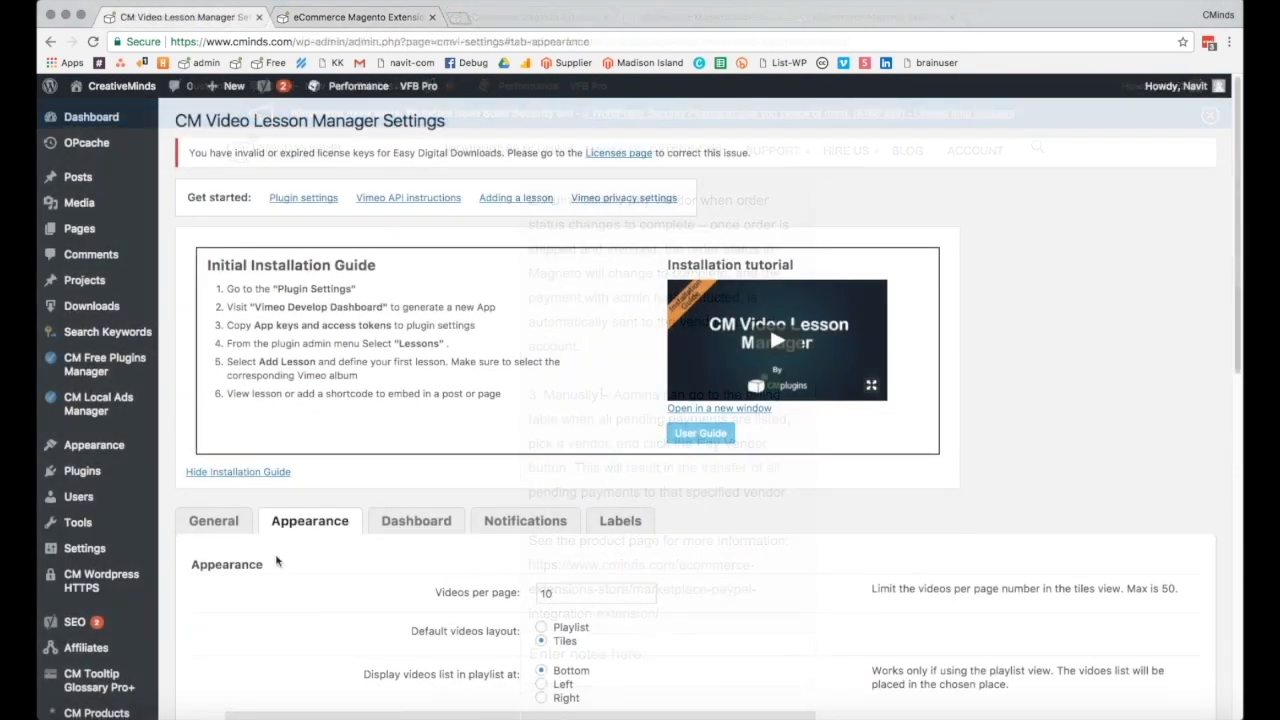
Step: Set the number of videos per page to 20 in the plugin's Appearance settings
scroll(277, 563, down, 6)
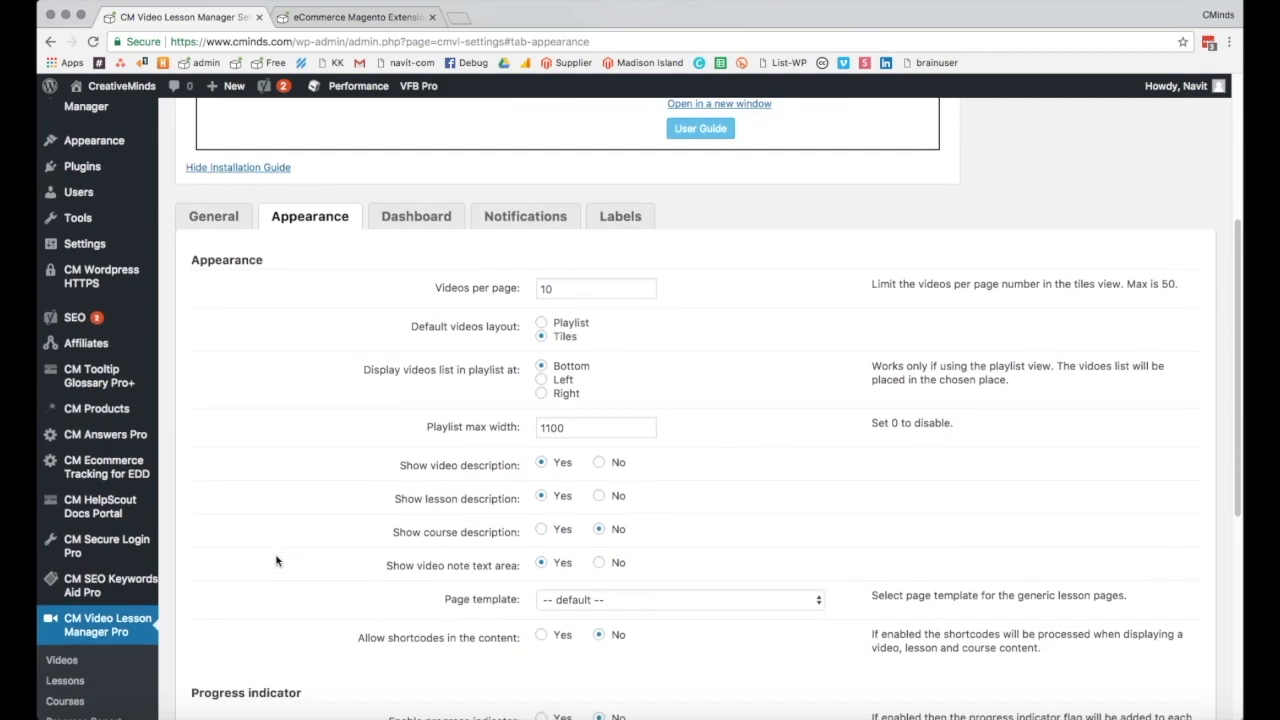
scroll(277, 561, down, 2)
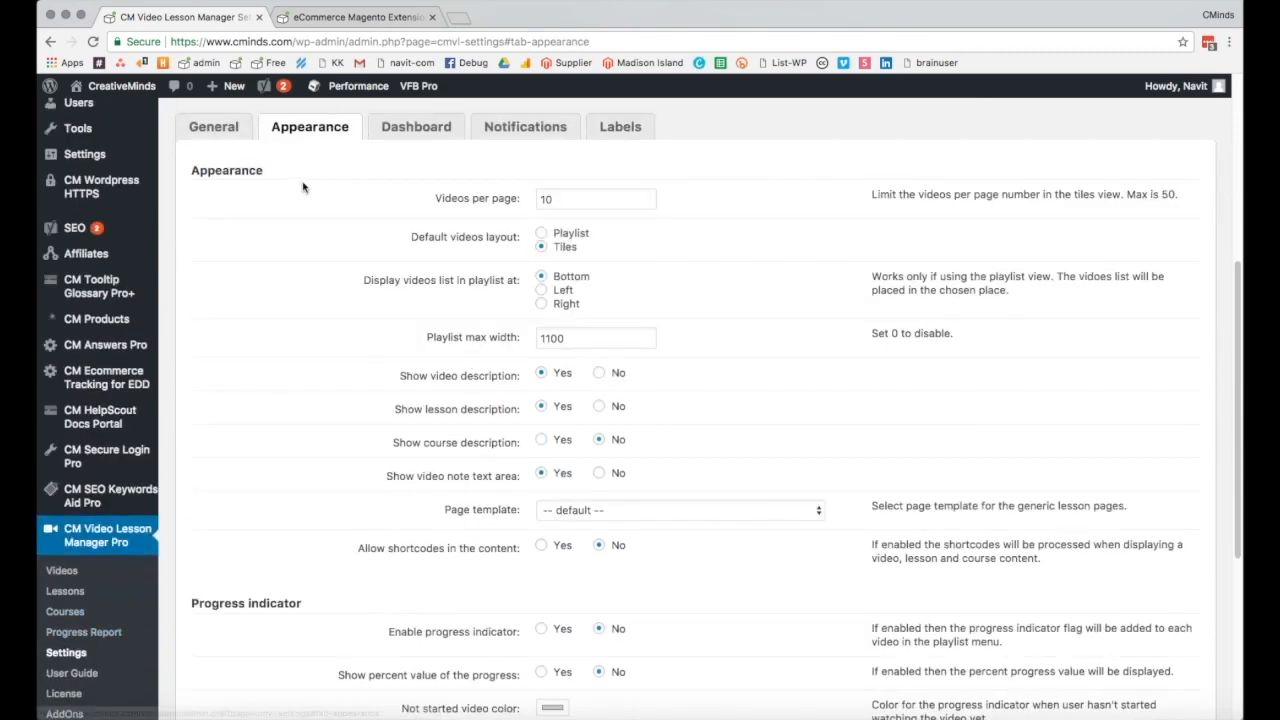
double_click(547, 199)
text(2)
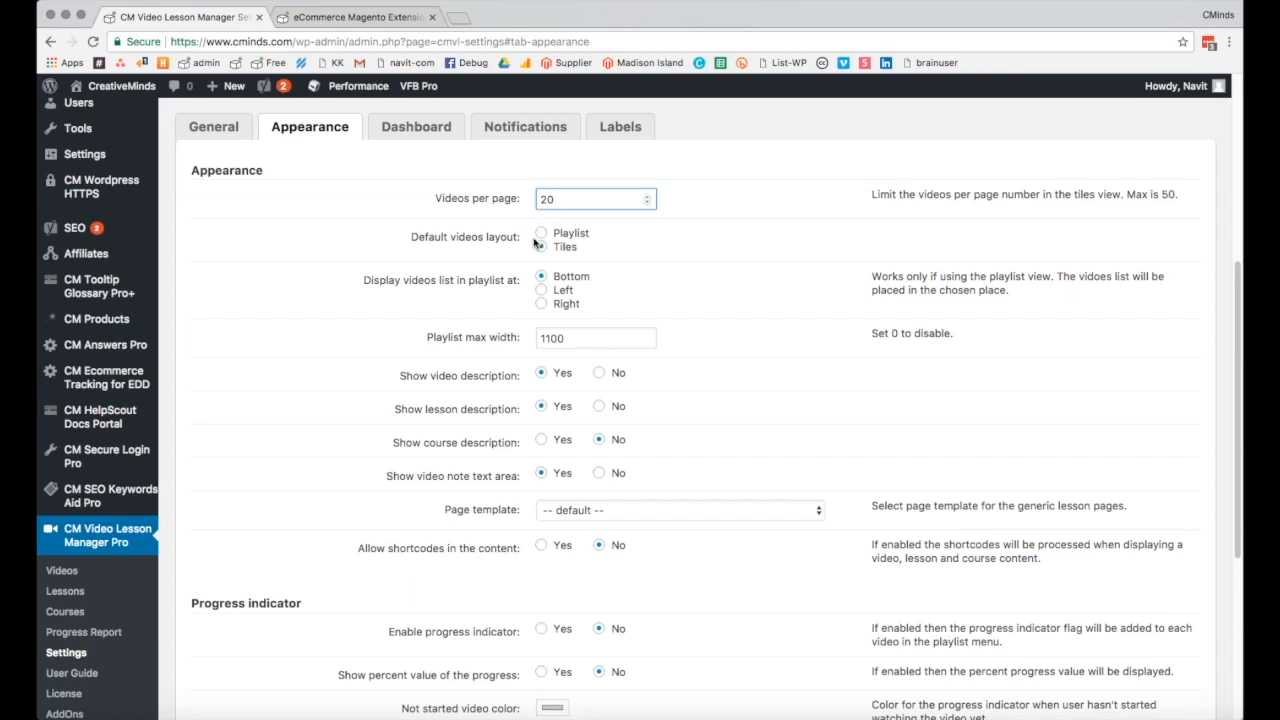
Step: Try the Playlist default layout and the Left and Right videos list positions, and return them to Tiles and Bottom
click(541, 235)
click(541, 247)
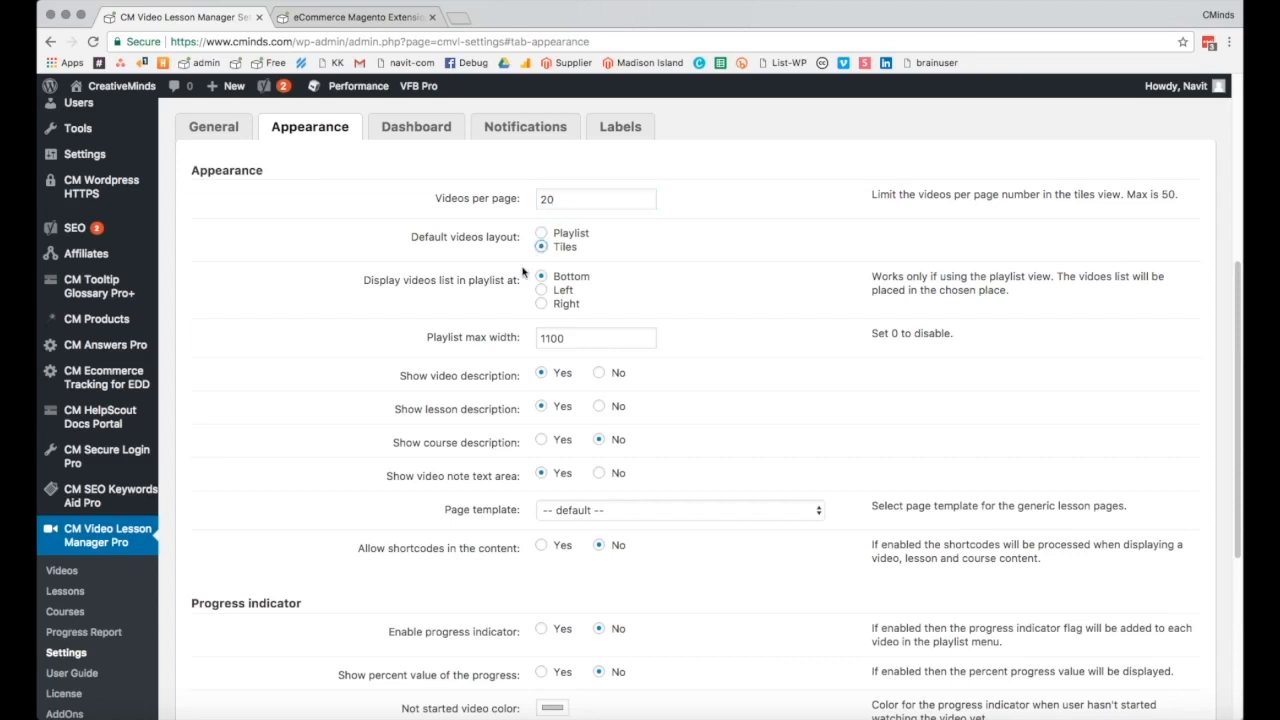
click(541, 290)
click(541, 304)
click(541, 276)
click(592, 341)
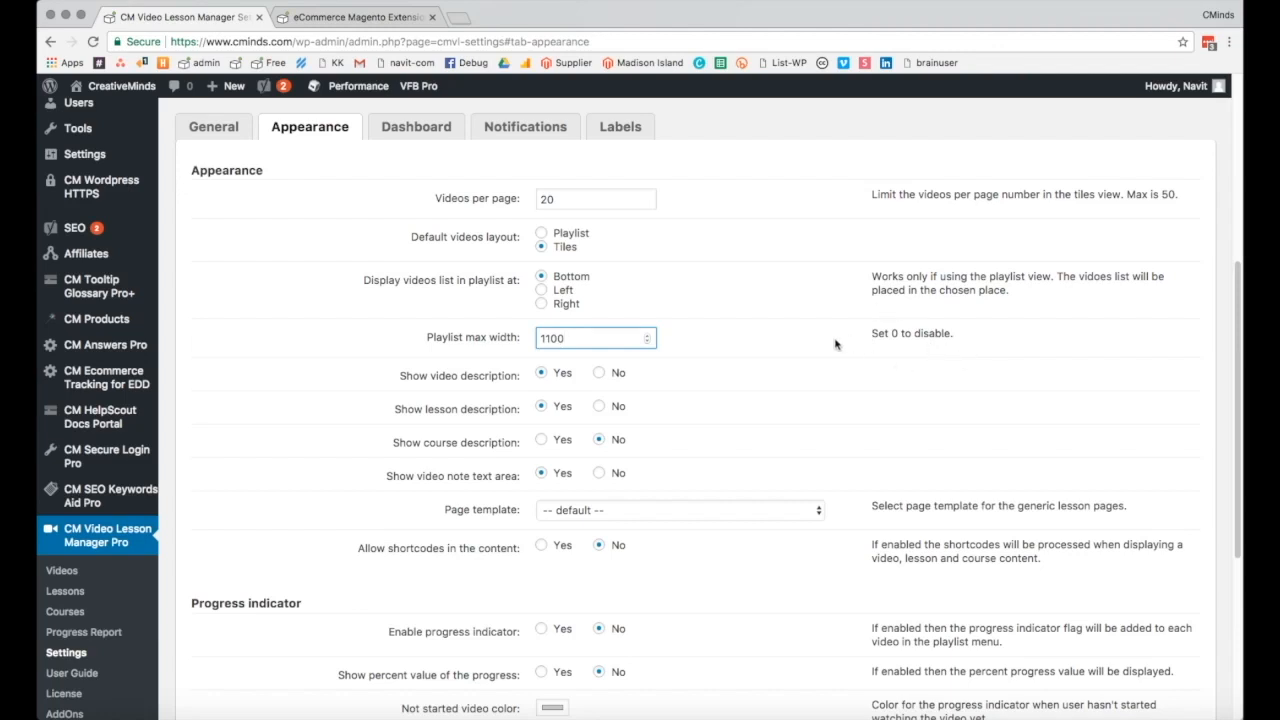
Step: Try the opposite display options for the video, lesson and course descriptions, and return them to Yes, Yes and No
click(597, 373)
click(543, 373)
click(604, 406)
click(540, 408)
click(541, 441)
click(598, 443)
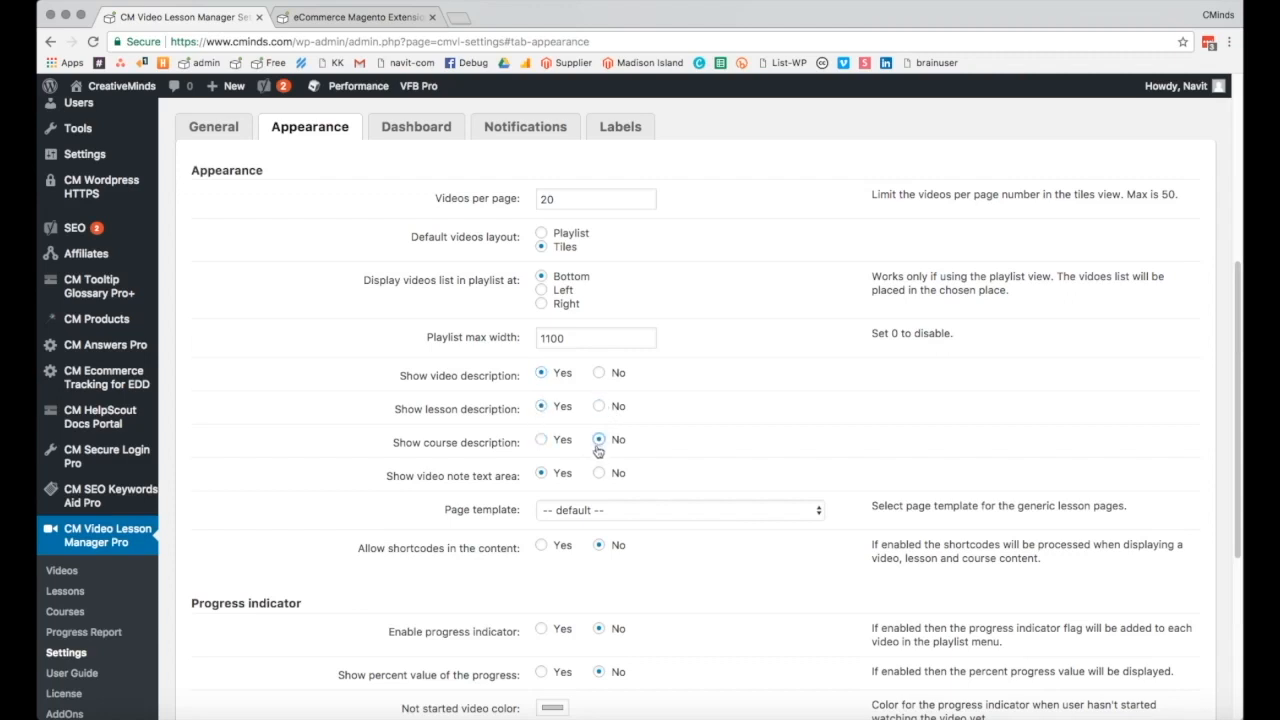
Step: Try hiding the video note area and allowing shortcodes, reverting both, and review the page templates while keeping the default
scroll(724, 476, down, 3)
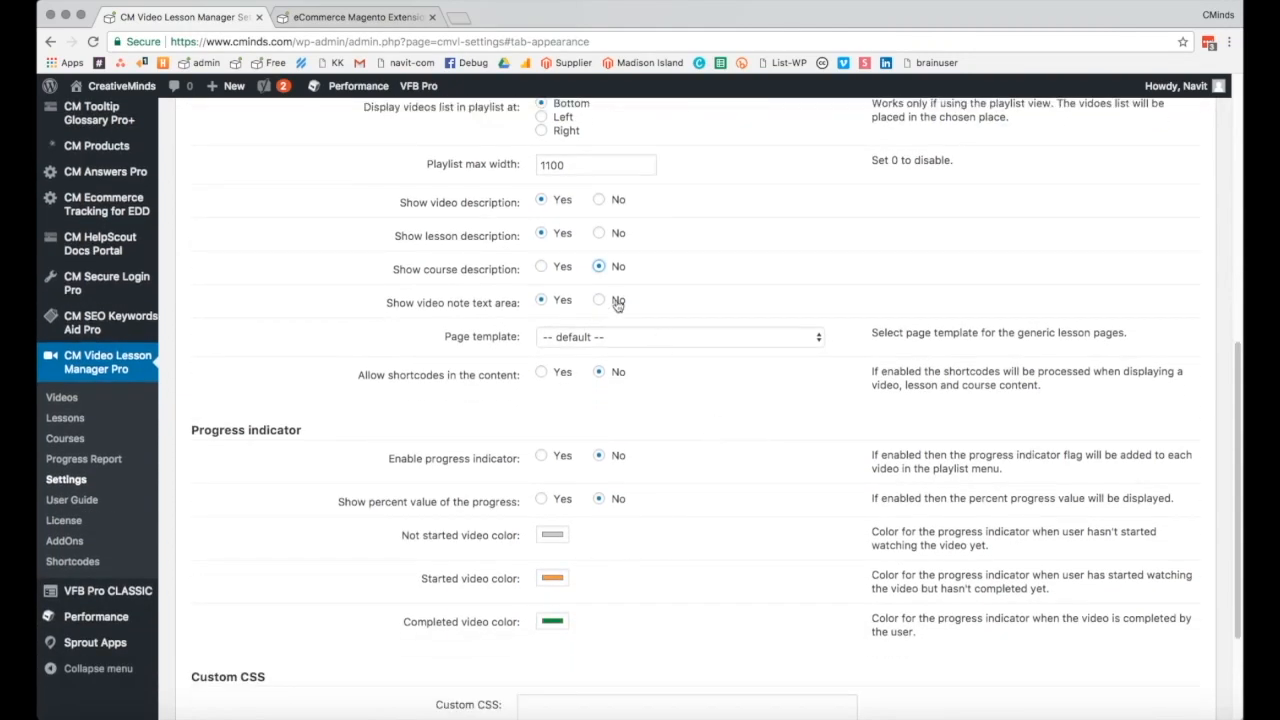
click(598, 300)
click(541, 300)
click(562, 344)
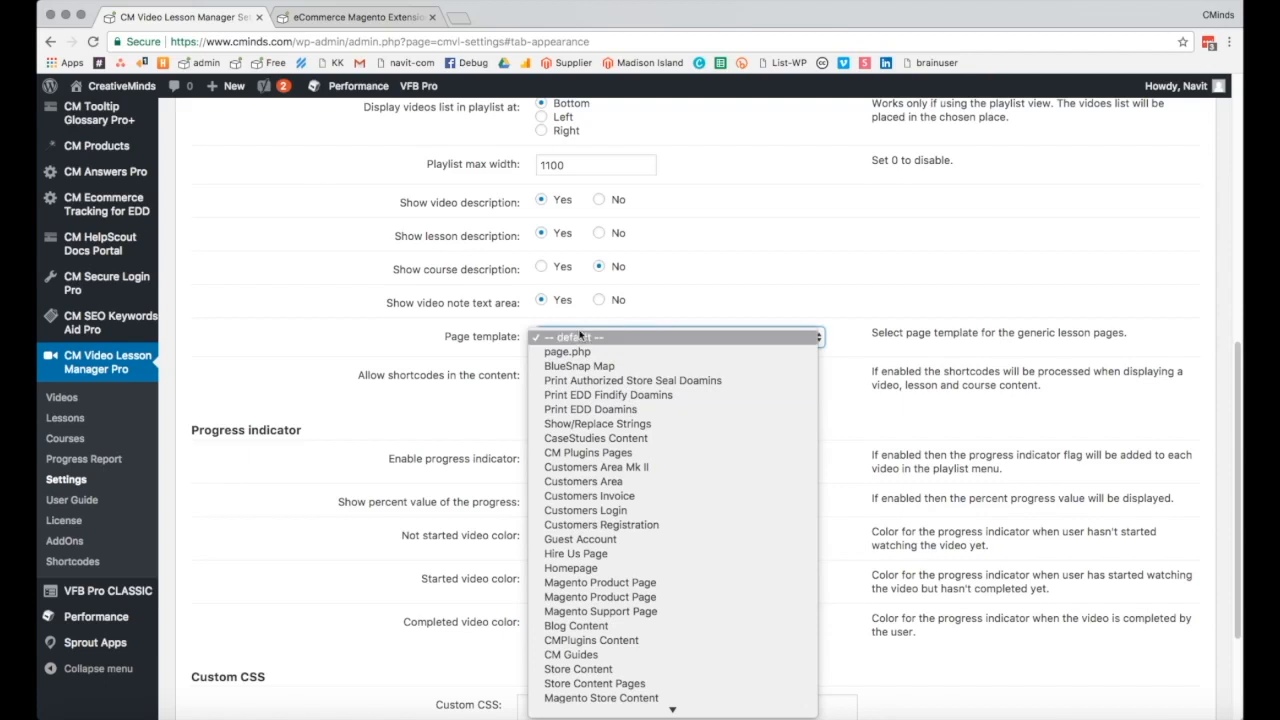
click(580, 338)
click(541, 372)
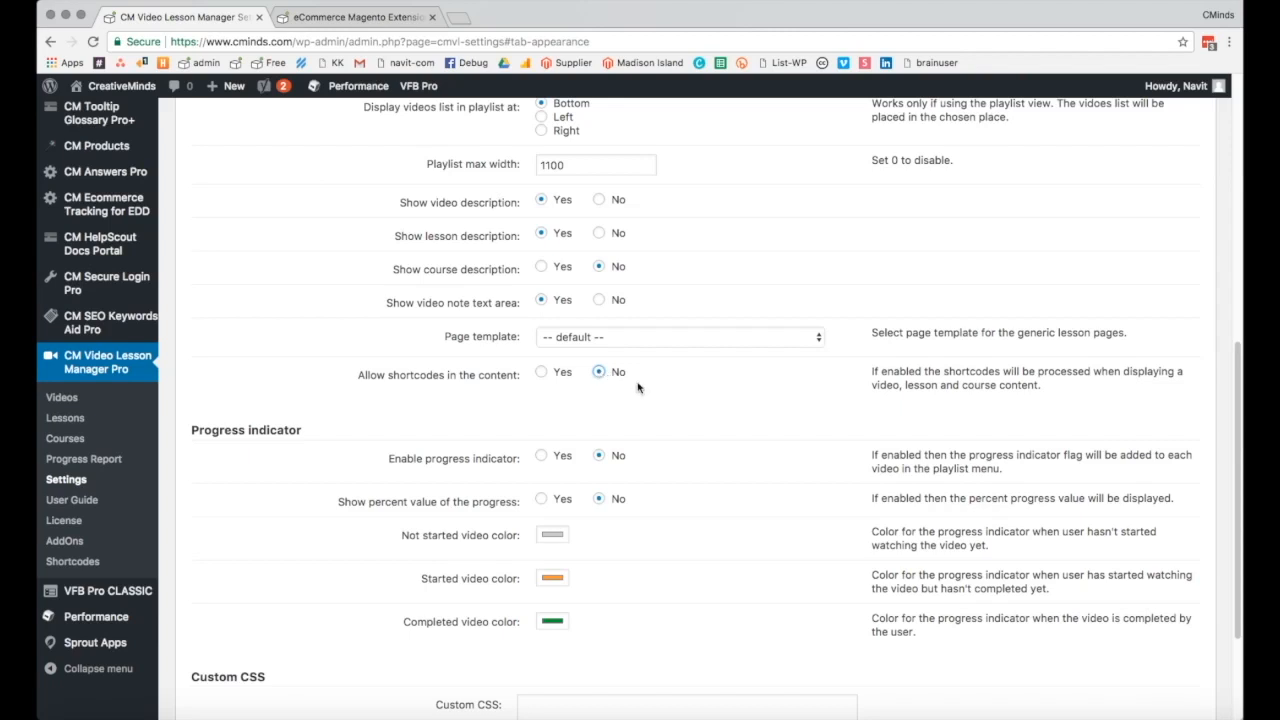
Step: Try enabling the progress indicator and the progress percent value, and return both to No
scroll(690, 415, down, 4)
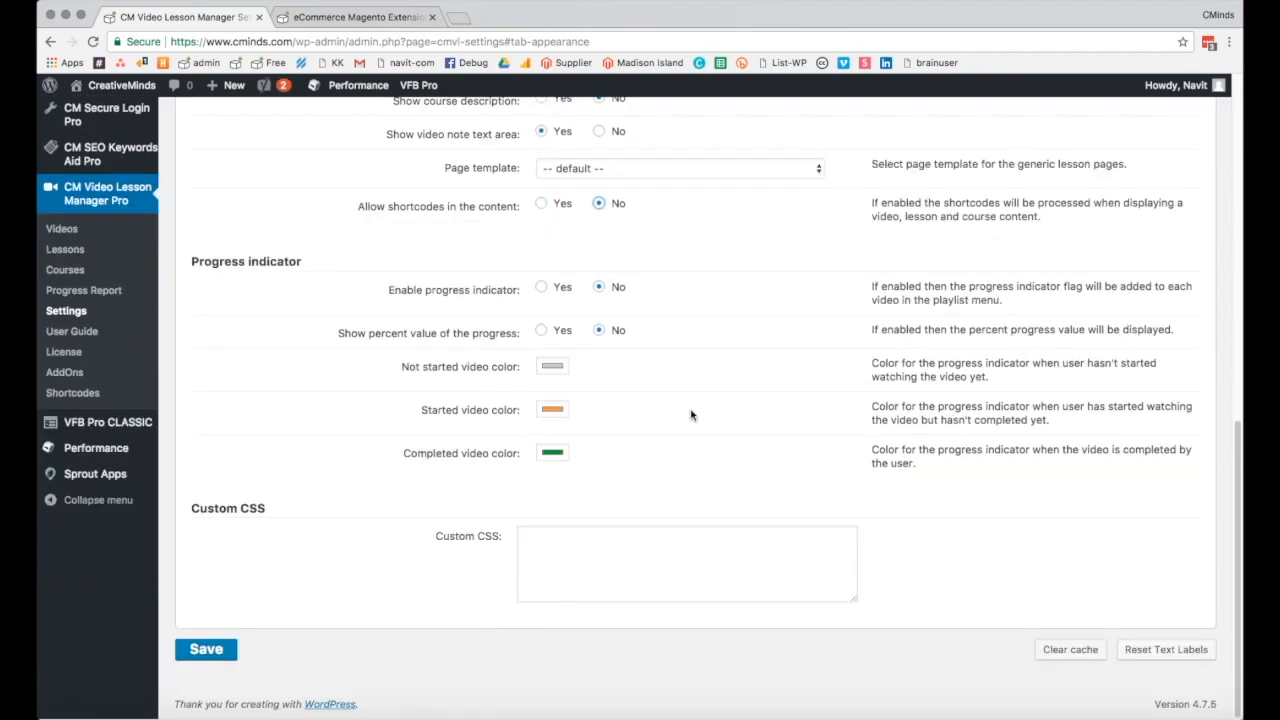
click(541, 289)
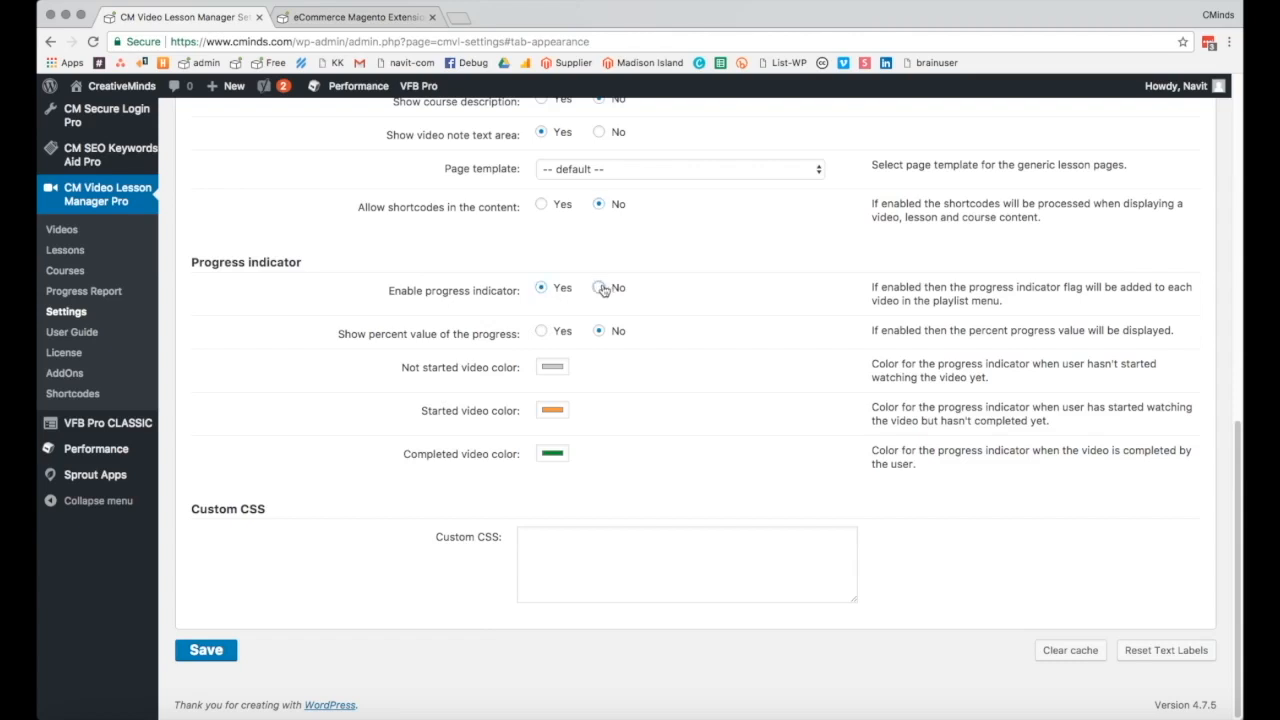
click(600, 289)
click(540, 334)
click(600, 331)
Step: Examine the Magento lesson's shortcodes, selecting its lesson ID and the shortcode that produces the lesson player with playlist
scroll(590, 450, up, 1)
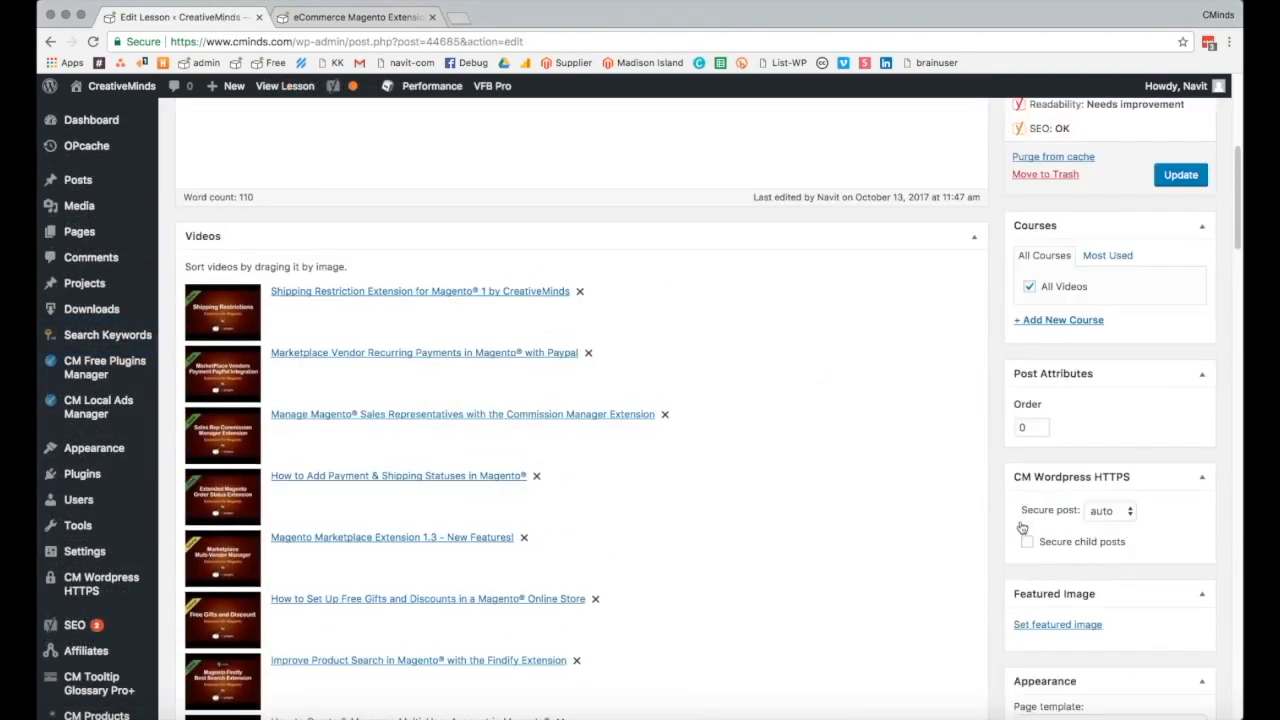
scroll(1022, 527, up, 5)
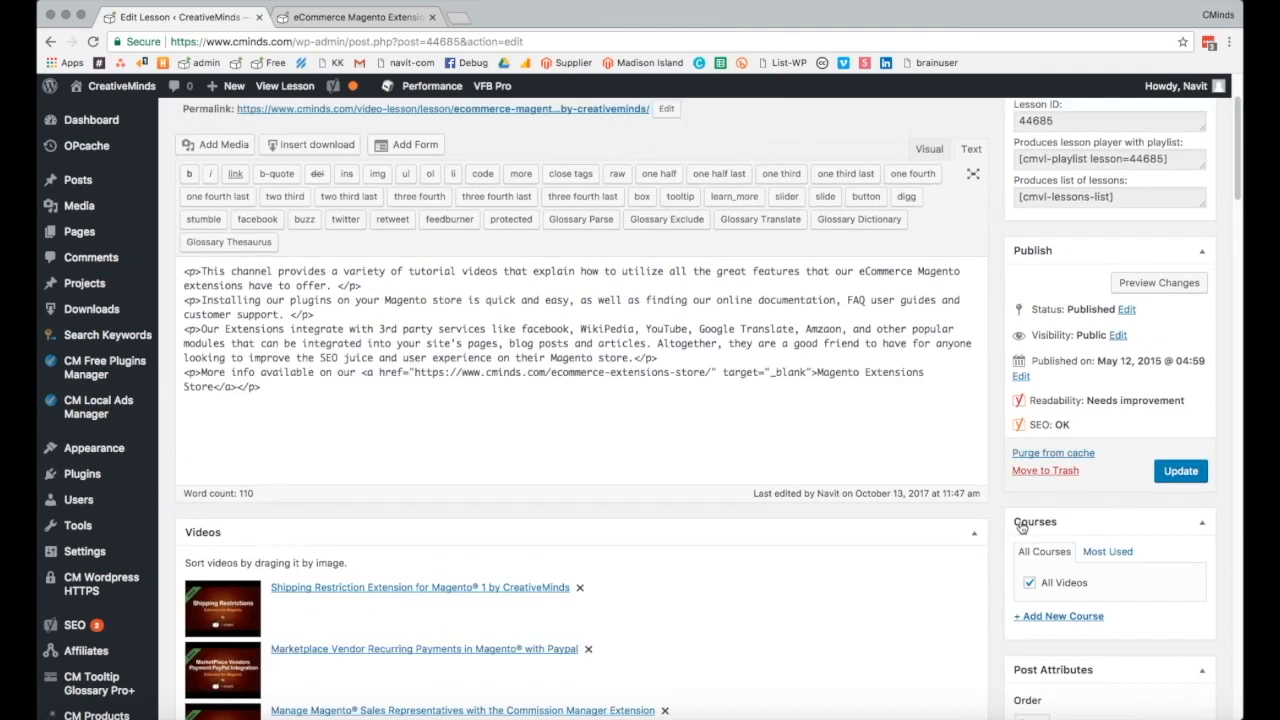
scroll(1022, 527, up, 3)
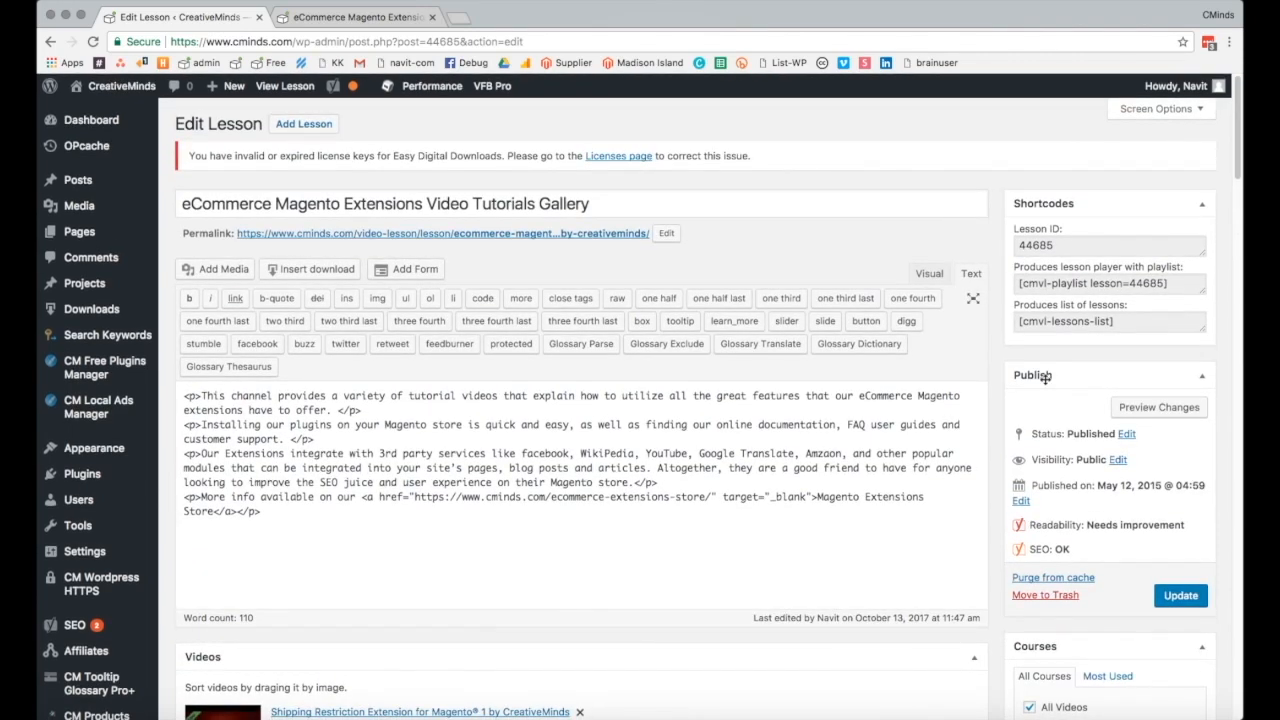
click(1062, 245)
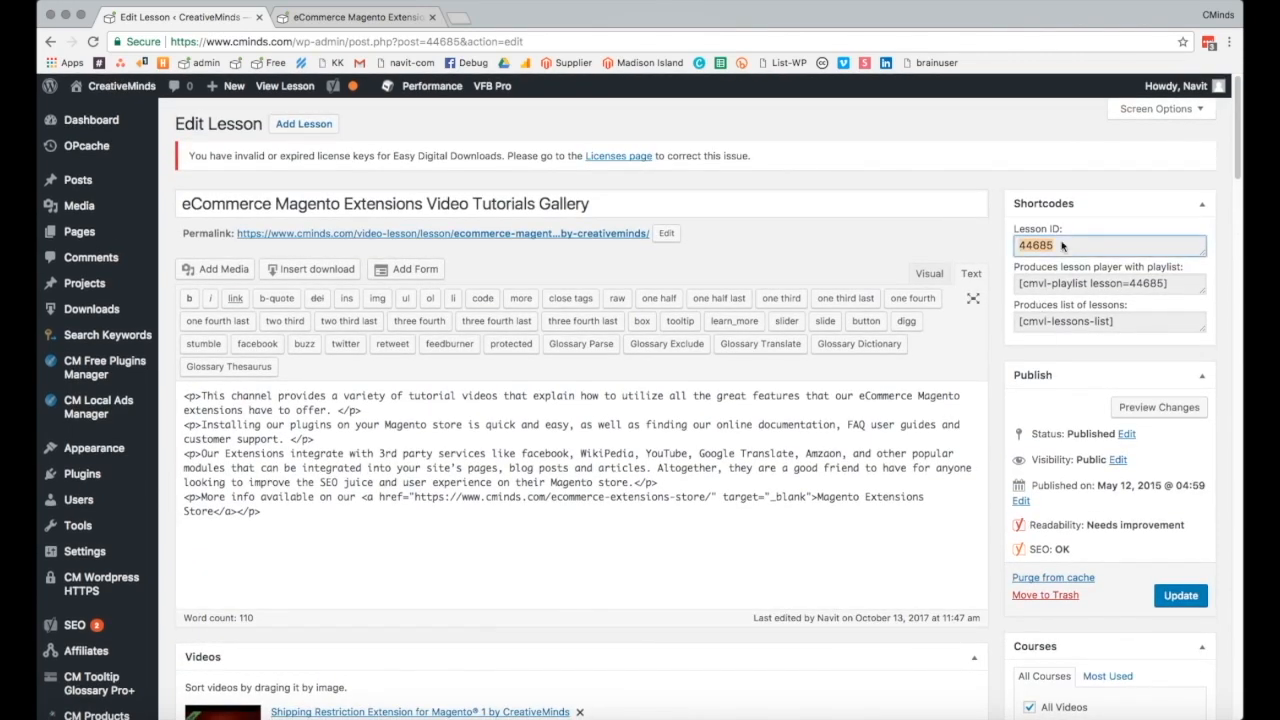
click(1174, 286)
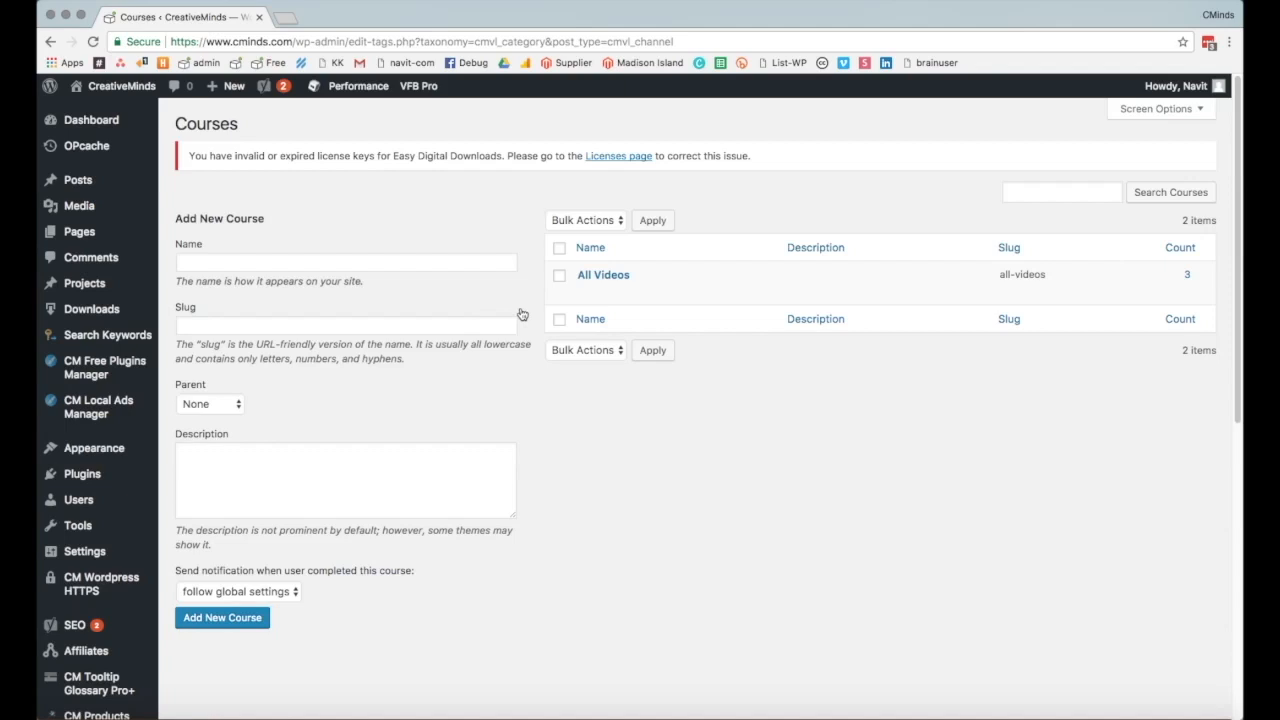
Step: Open the All Videos course for editing and examine its shortcodes, selecting the player and playlist shortcode
click(586, 291)
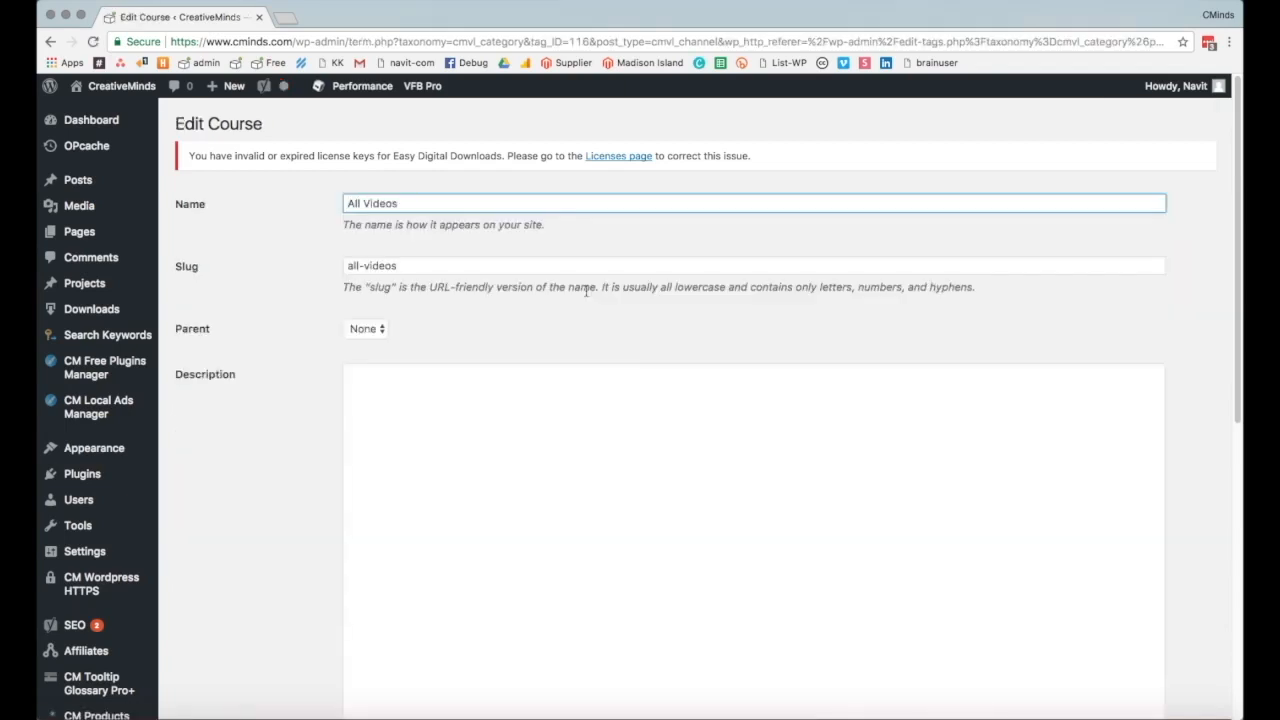
scroll(586, 291, down, 5)
scroll(586, 291, down, 3)
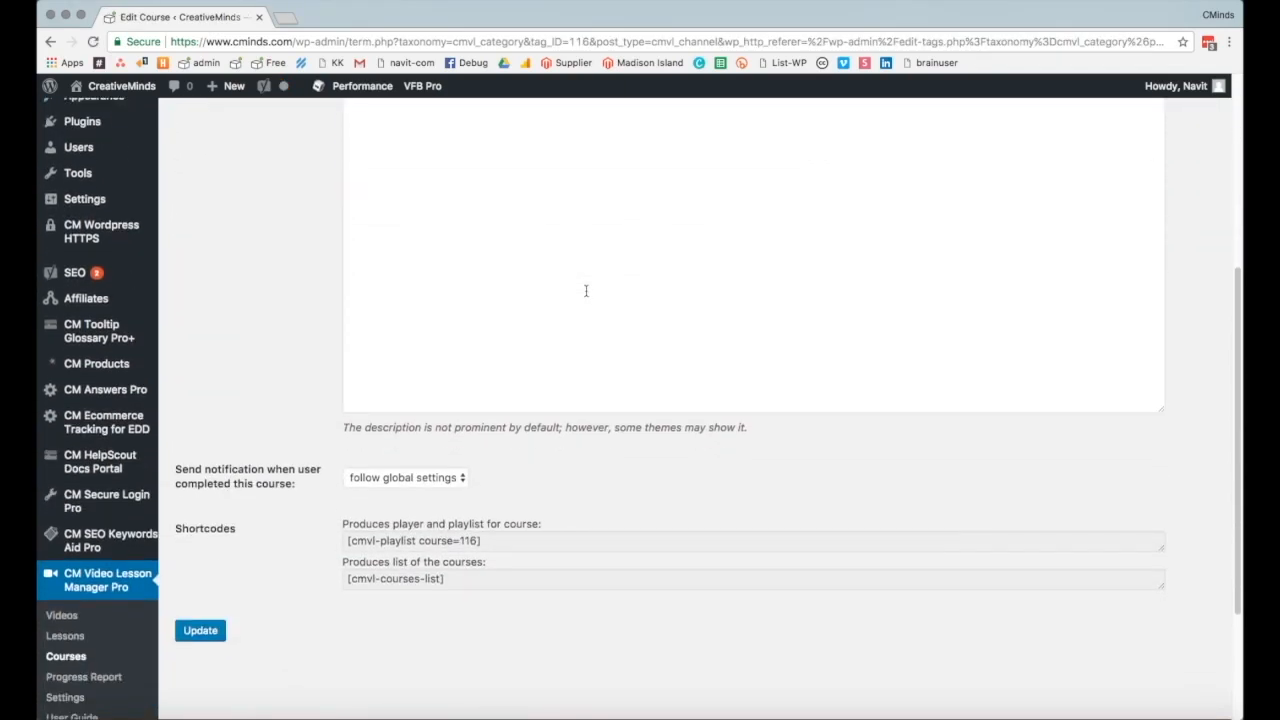
click(486, 450)
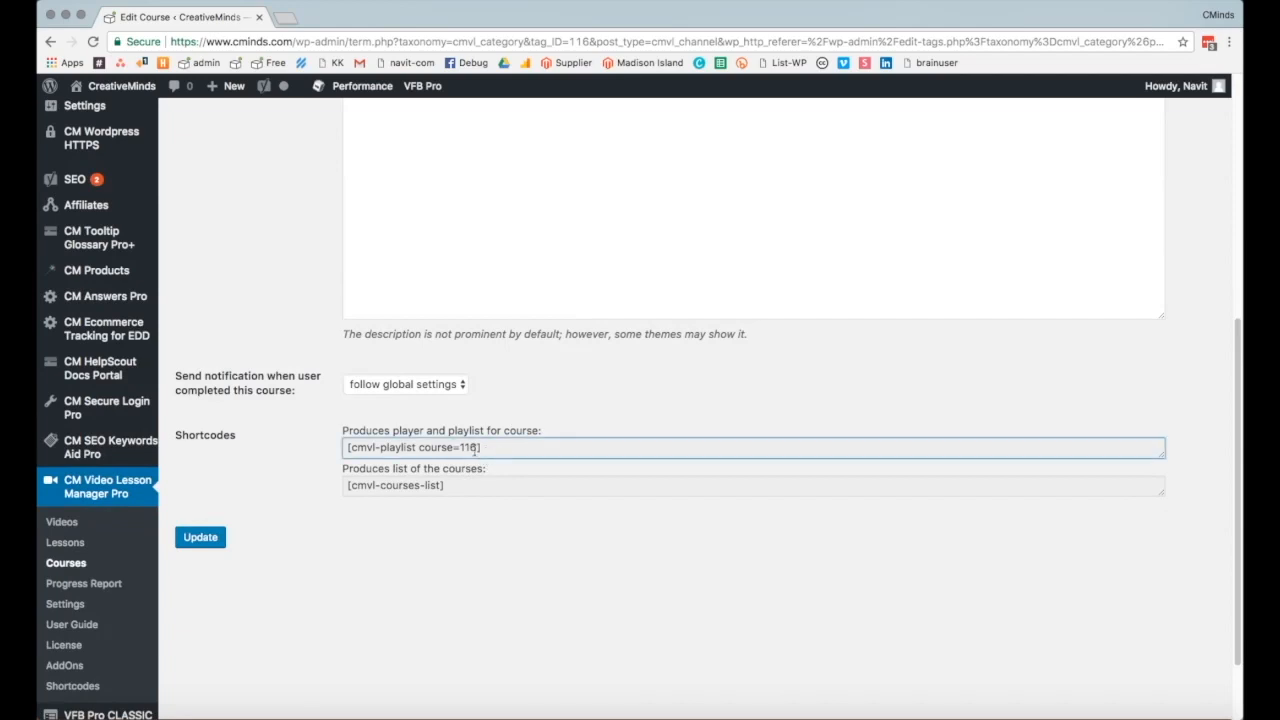
drag(370, 459, 339, 450)
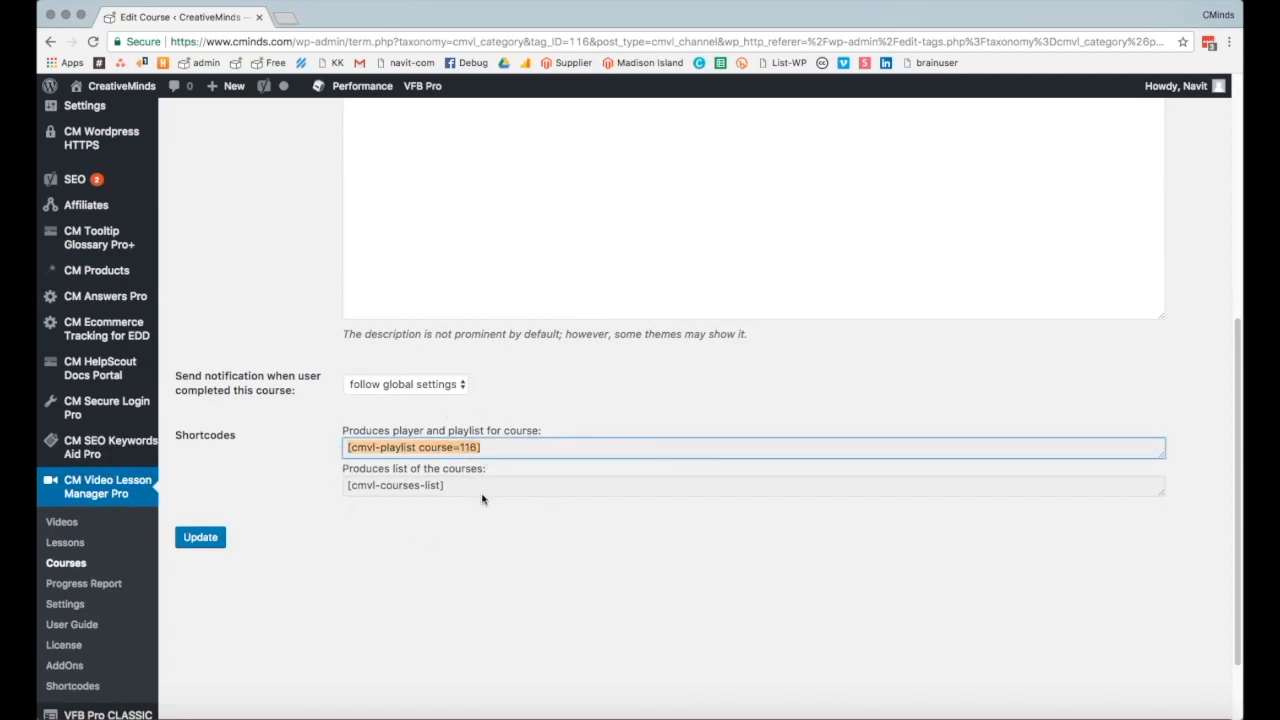
click(390, 531)
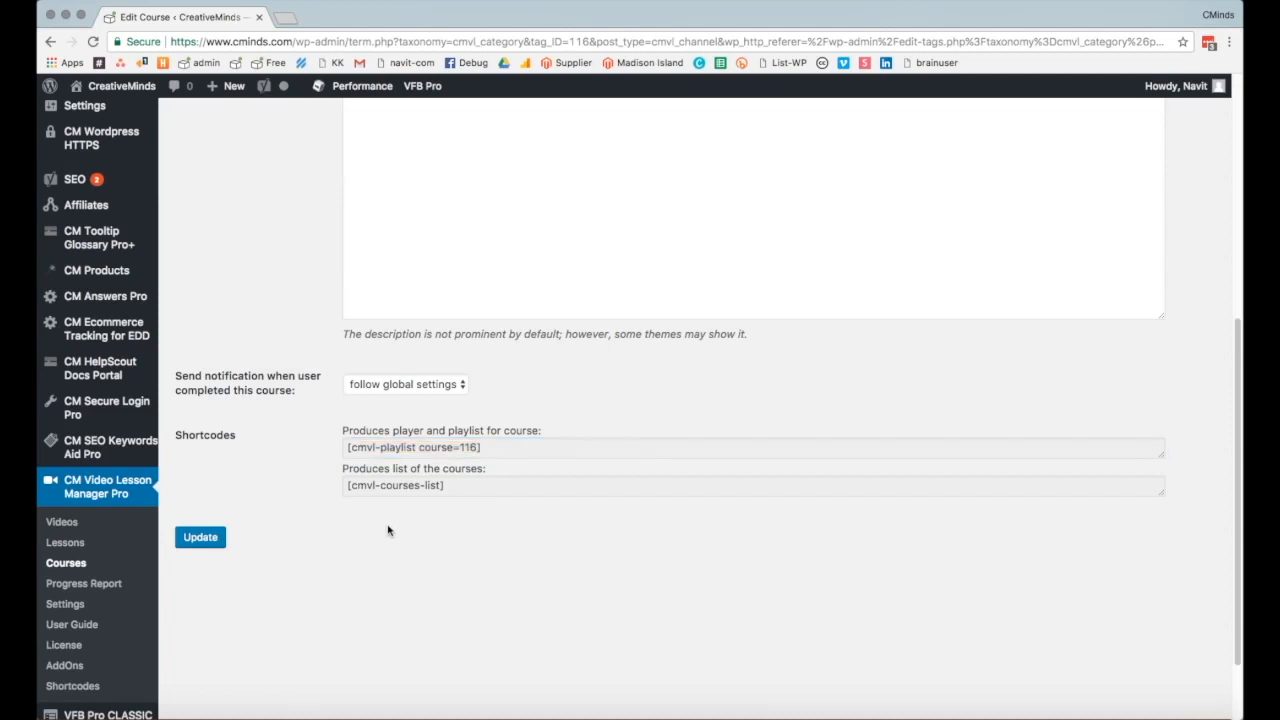
Step: Open the "File Downloads Manager Client Download Zone Setup" video for editing and examine its video ID, video player shortcode and lesson playlist shortcode
click(61, 521)
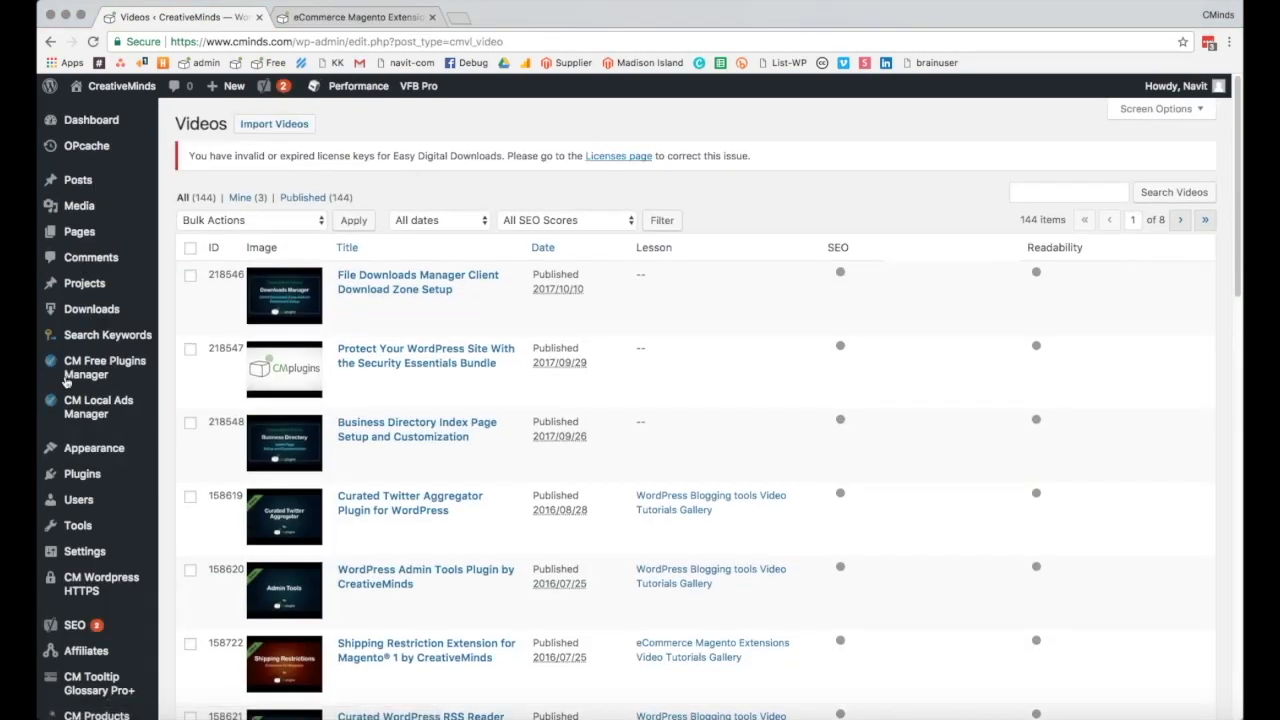
click(346, 307)
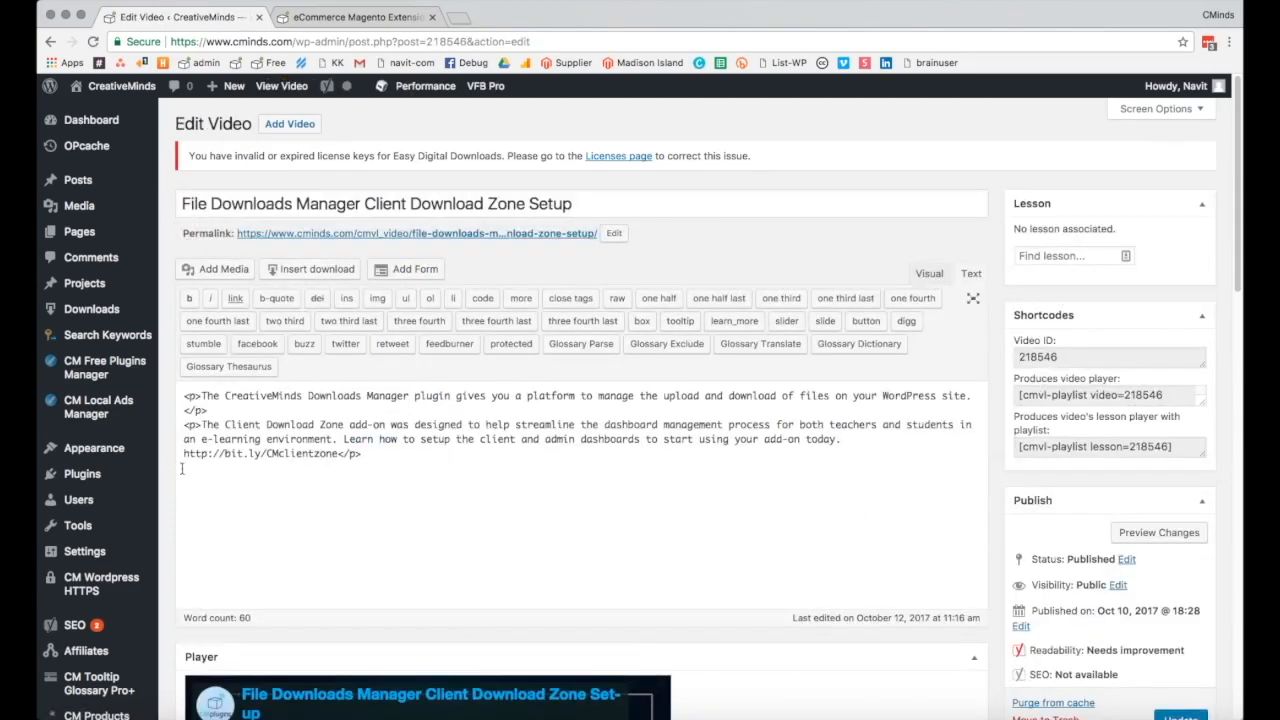
scroll(592, 469, down, 4)
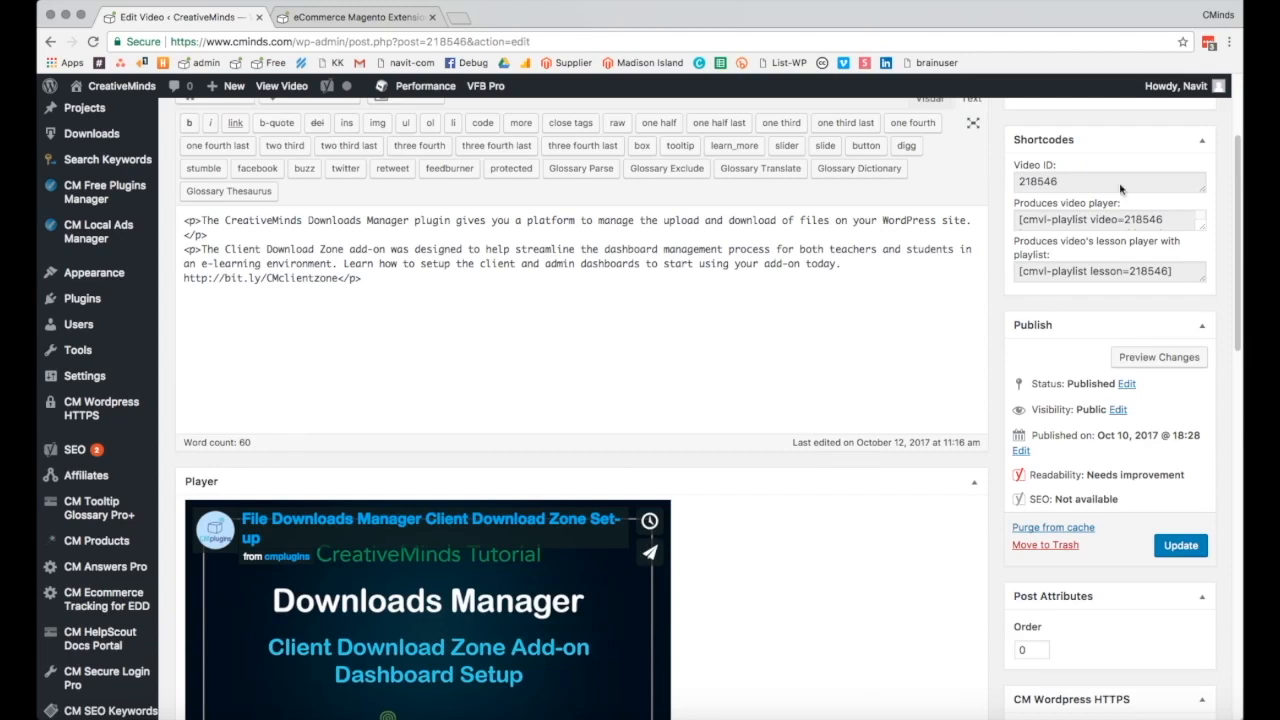
click(1107, 185)
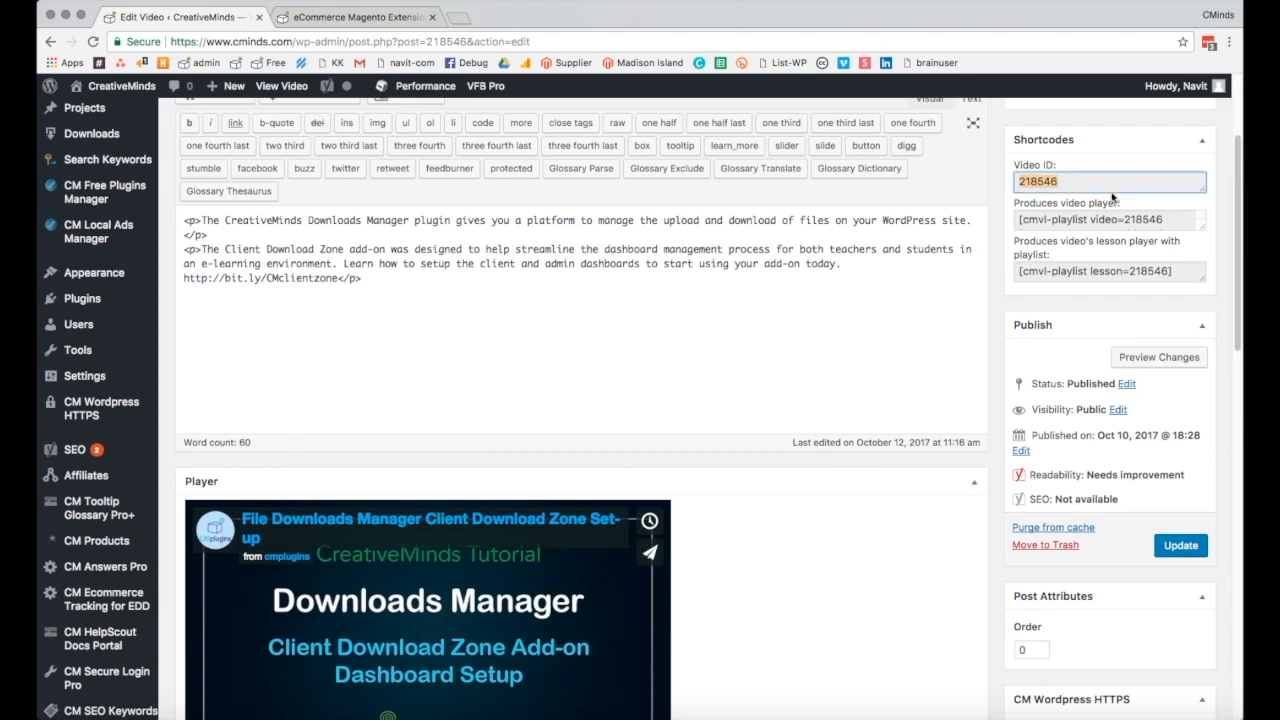
drag(1201, 230, 1190, 262)
click(1190, 260)
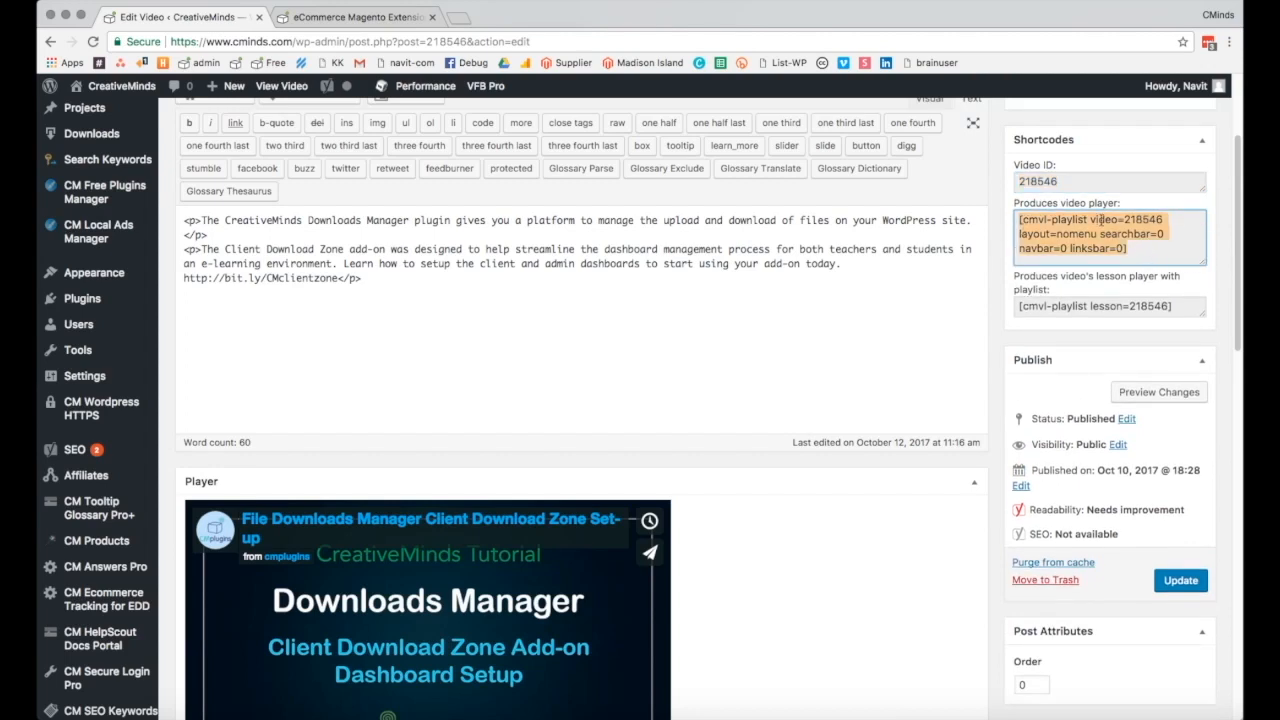
click(1176, 312)
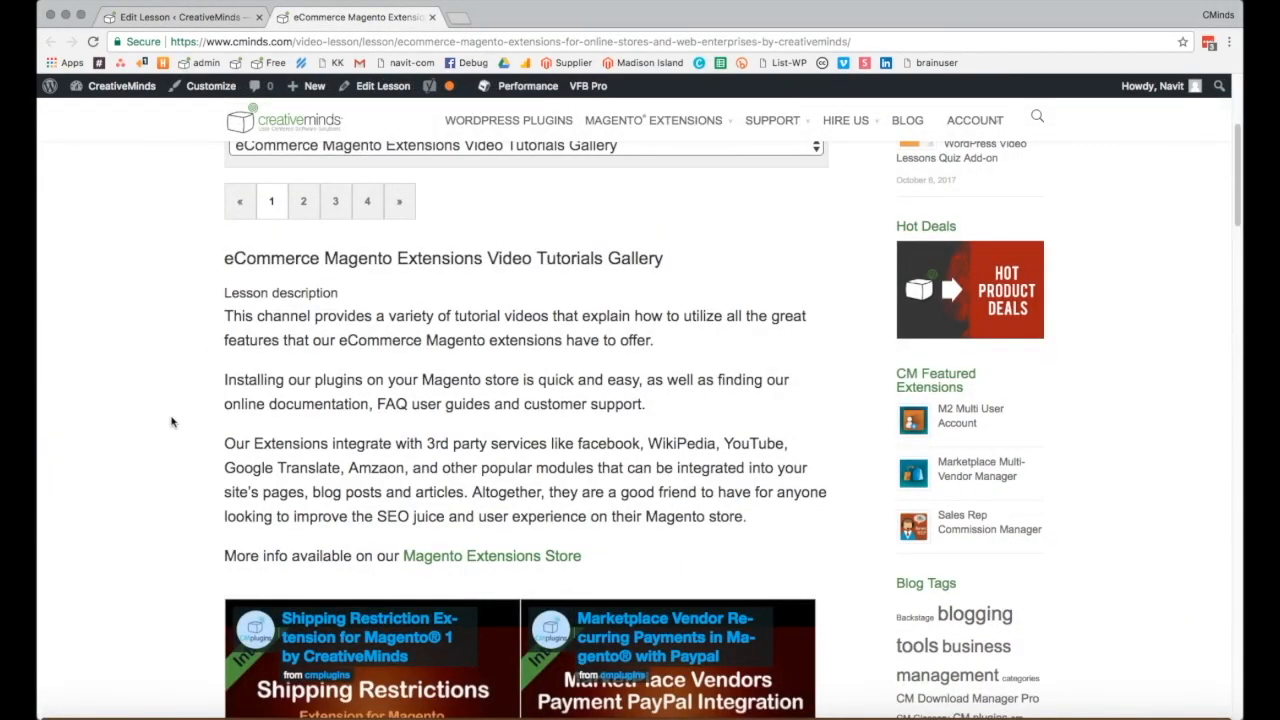
Step: Browse the tiled videos on the front-end Magento lesson page and play the sales representatives Commission Manager video
scroll(171, 422, down, 10)
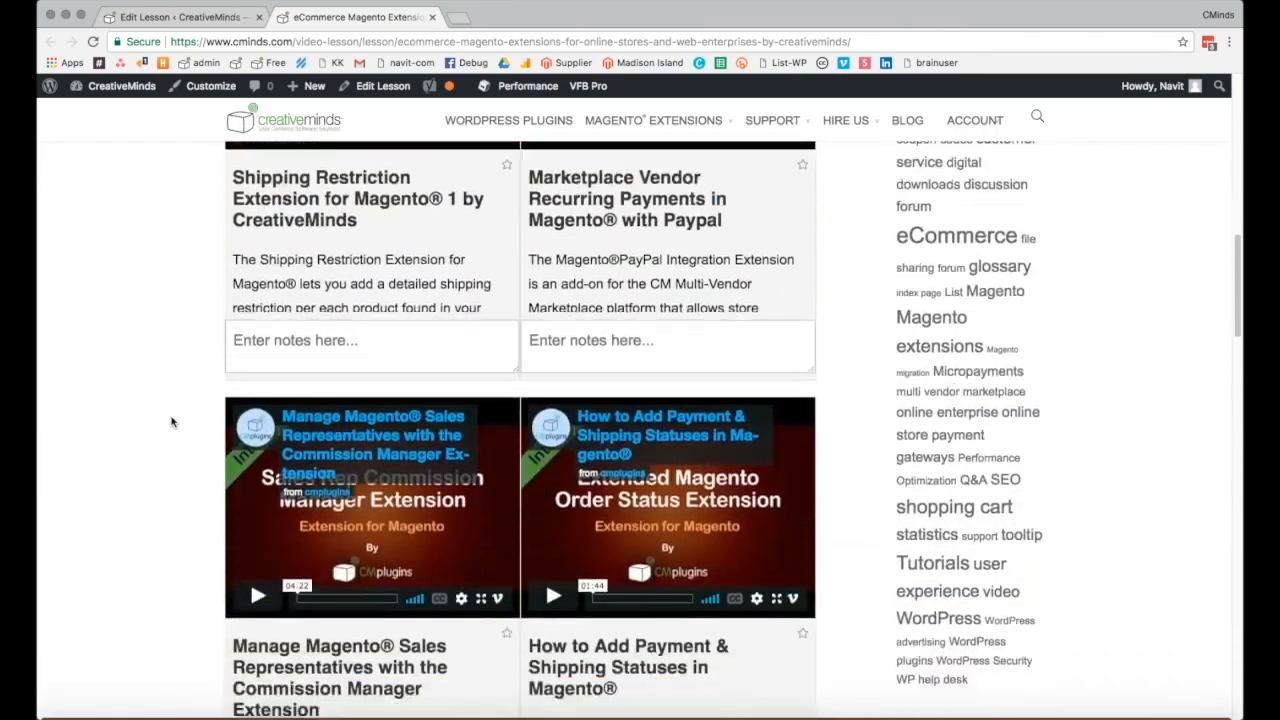
scroll(171, 422, down, 1)
click(245, 538)
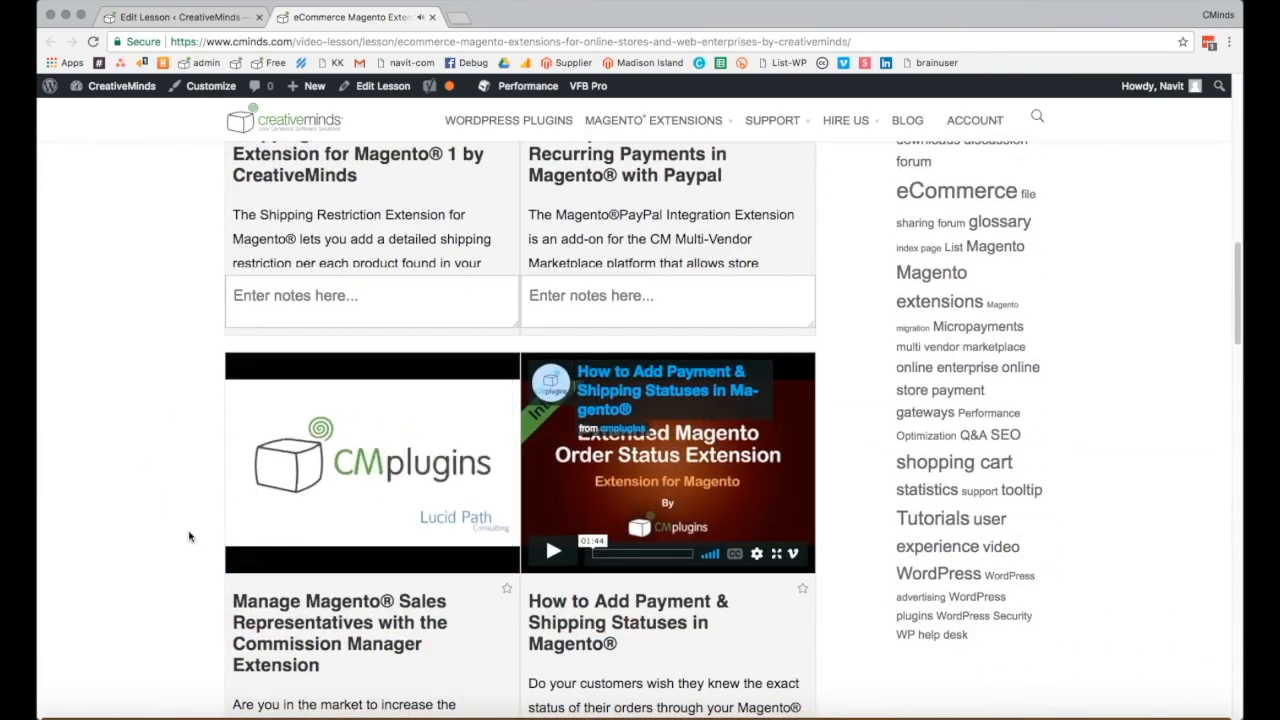
scroll(189, 535, down, 5)
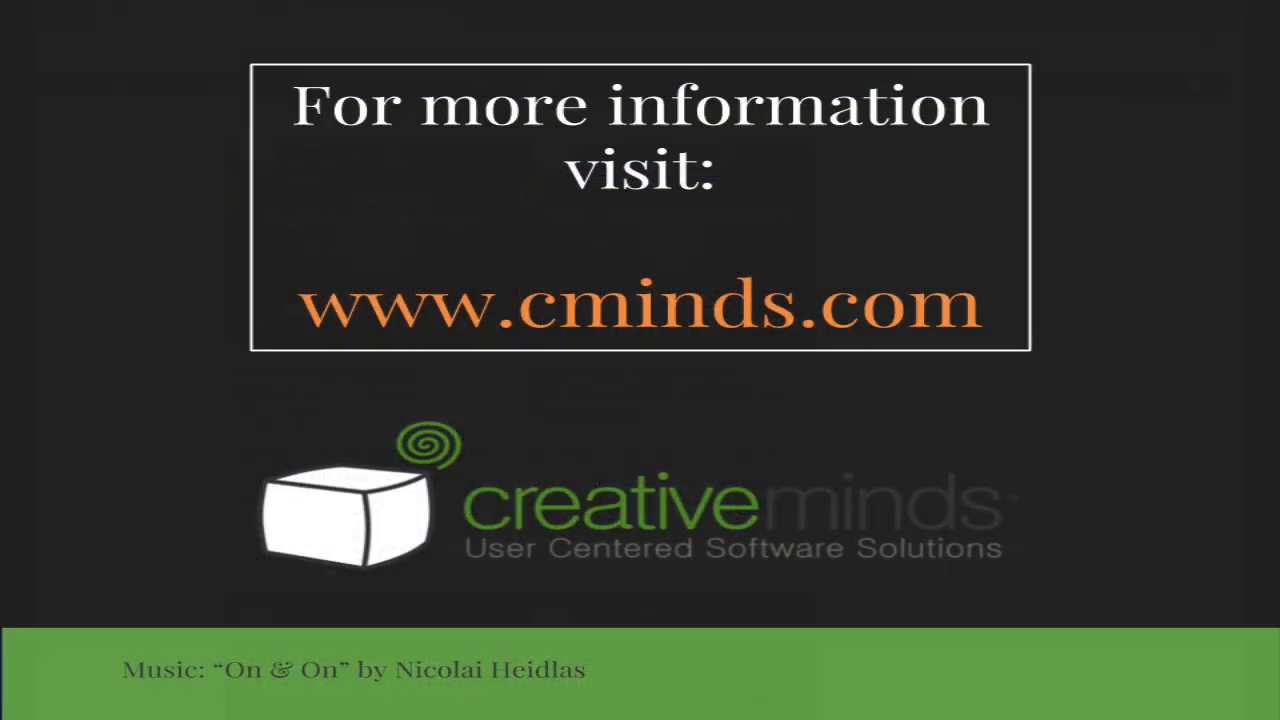